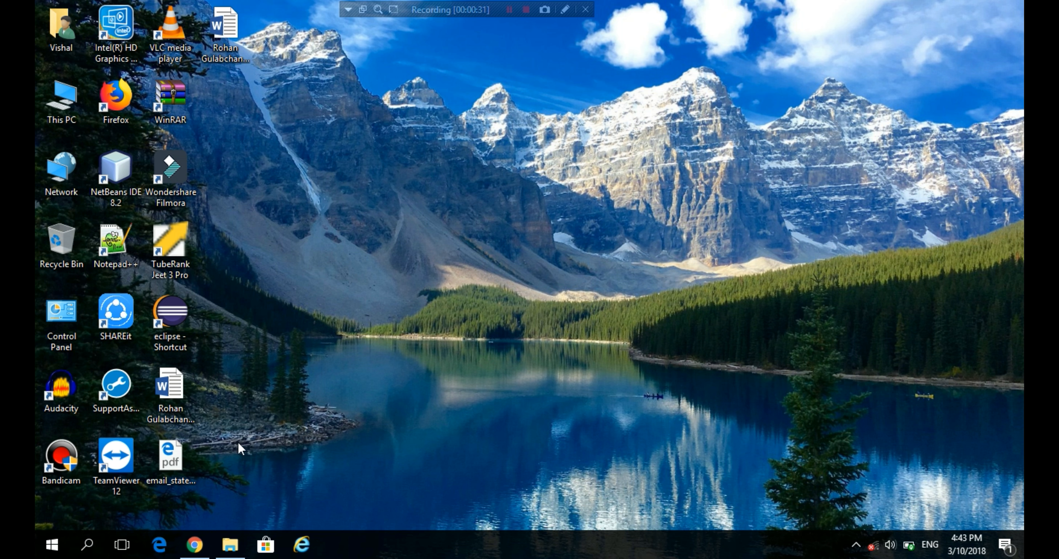
- Switch to Chrome and enter codeblock as the search text in the new tab
left_click(201, 543)
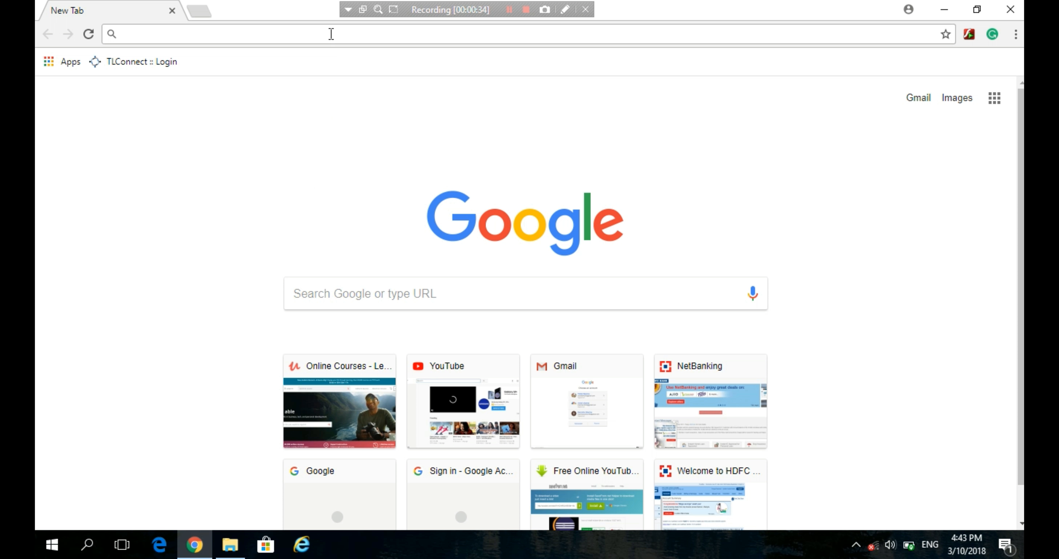
type("code")
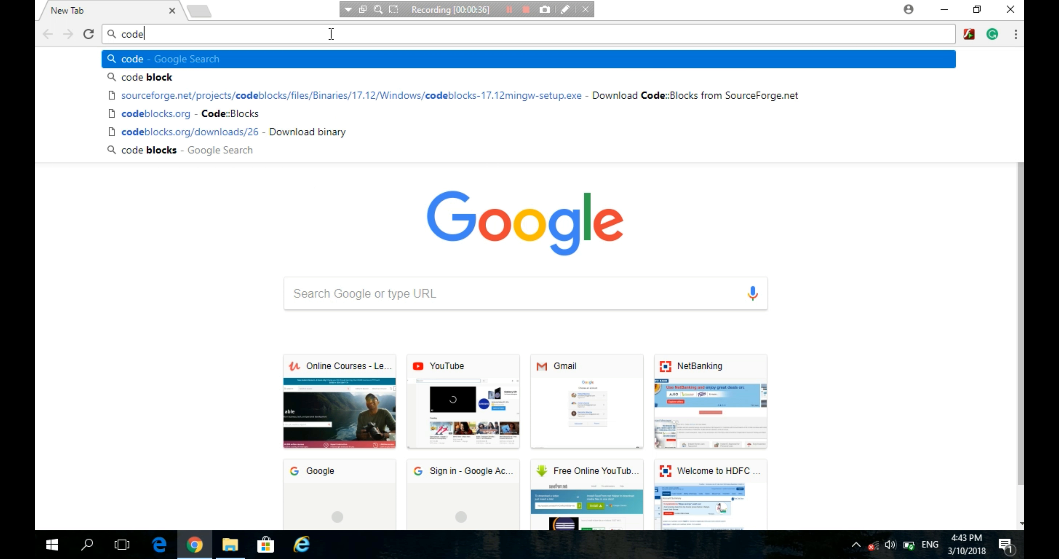
type("block")
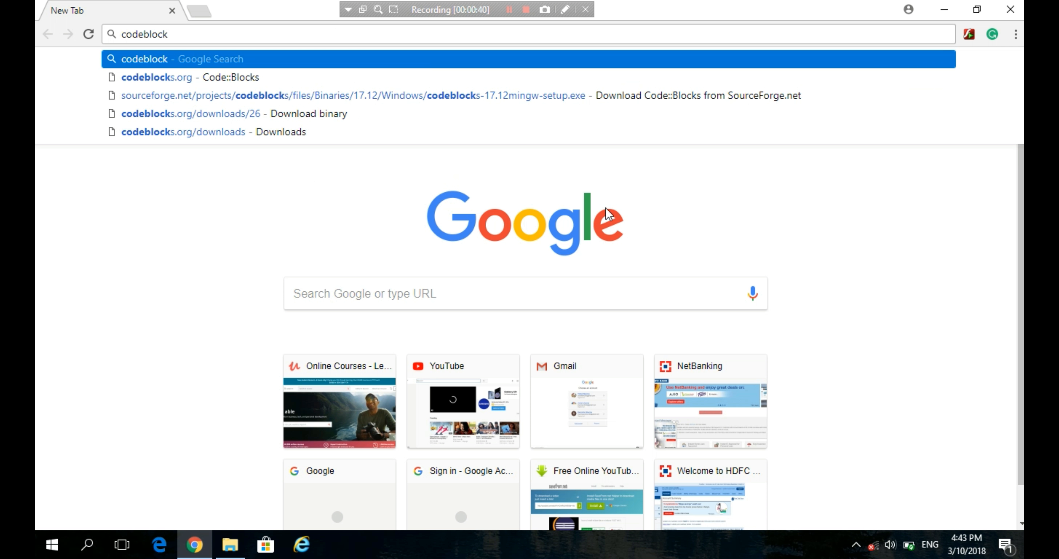
- Turn on the computer's Wi-Fi and return to the browser page
left_click(873, 544)
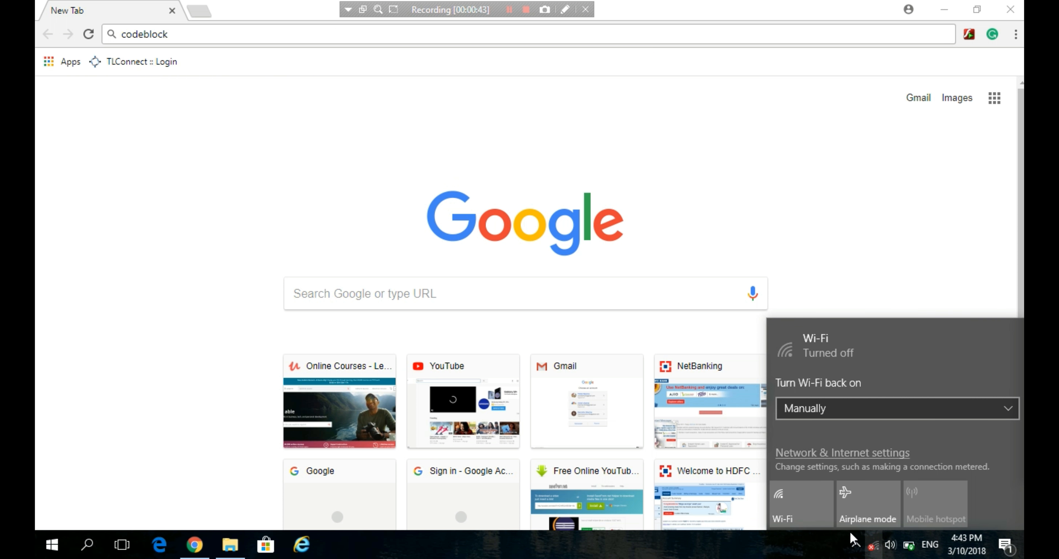
left_click(800, 495)
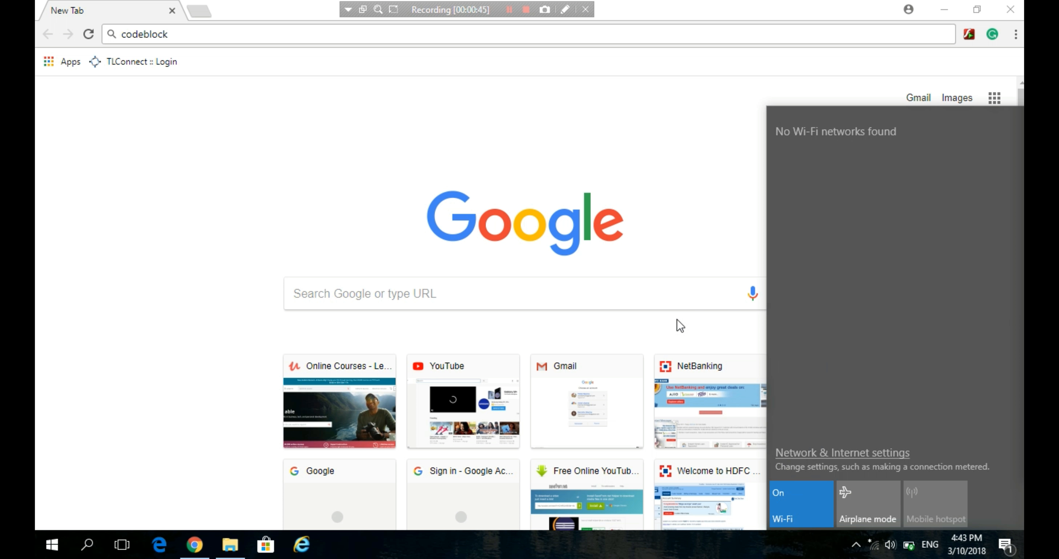
left_click(627, 163)
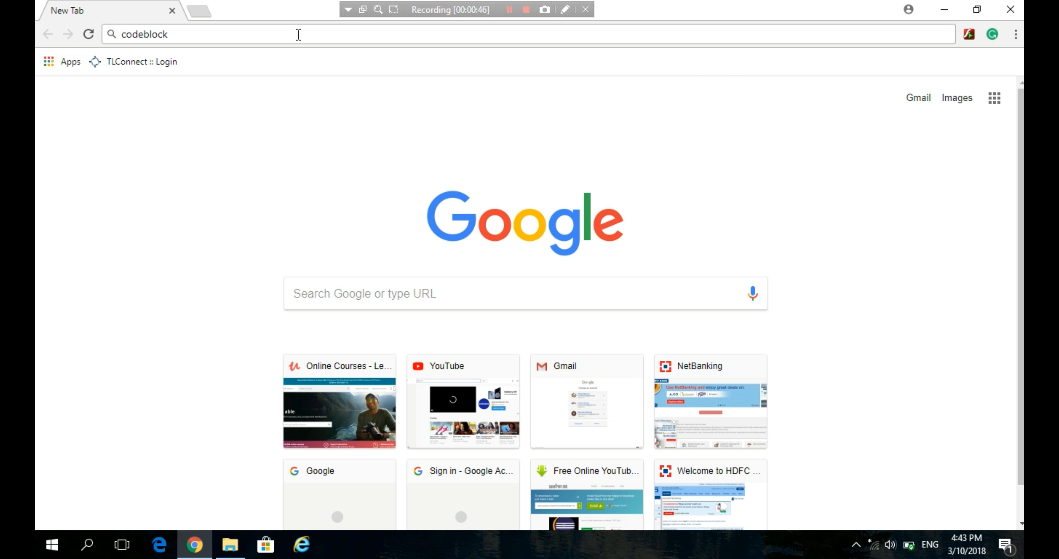
- Run the Google search for codeblock and open the official Code::Blocks website from the results
left_click(295, 35)
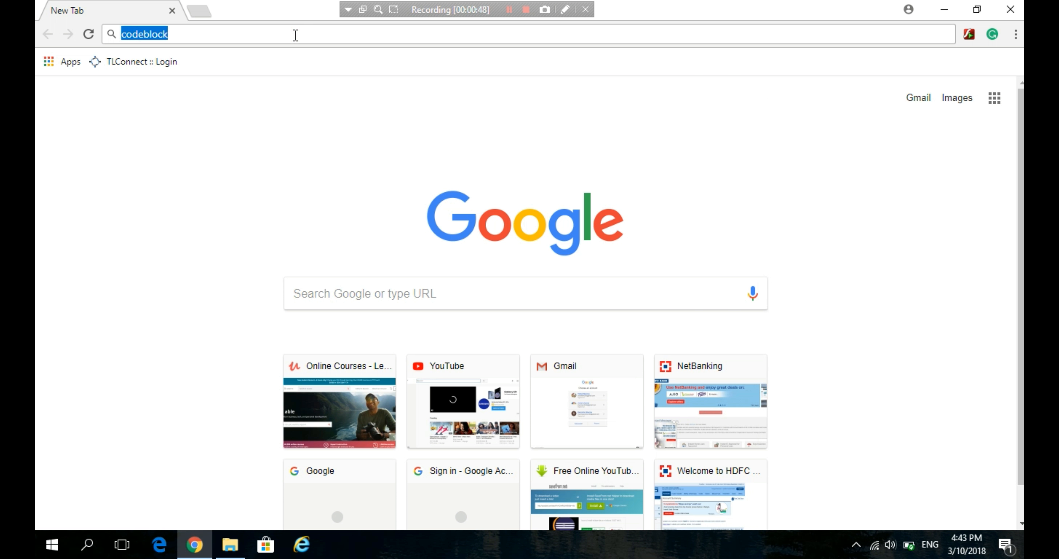
left_click(295, 34)
key("Return")
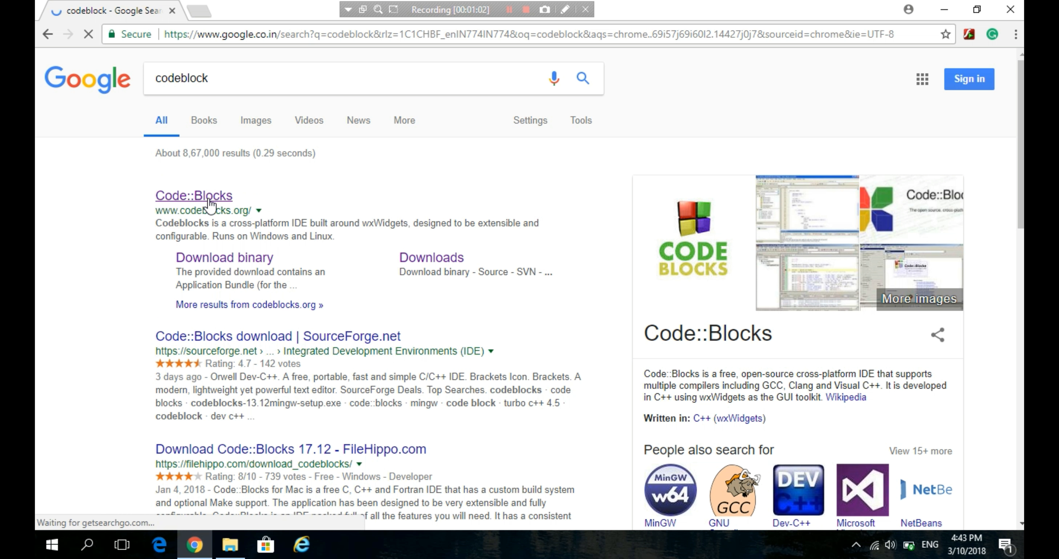
left_click(211, 199)
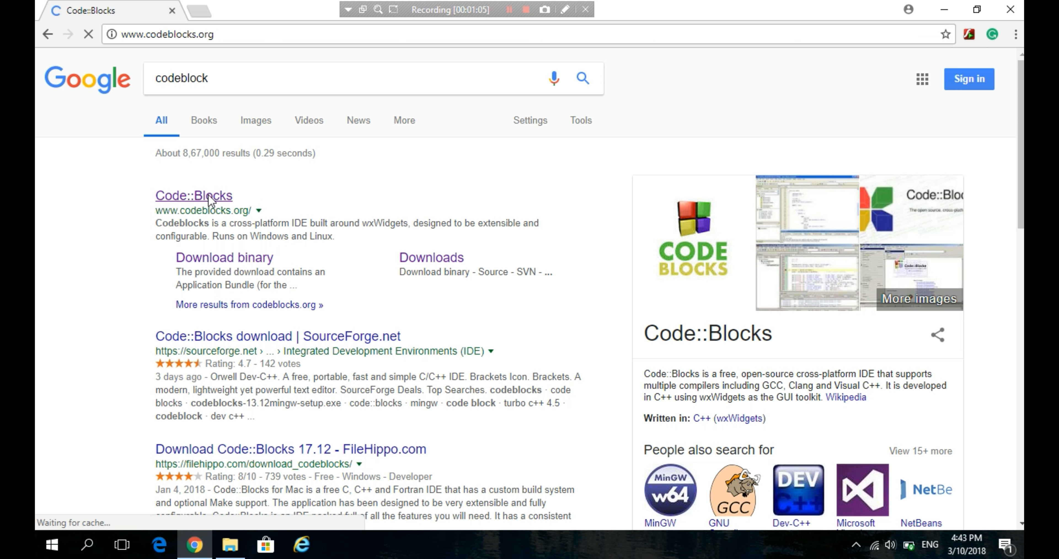
- Go to the Code::Blocks downloads section and open the binary release page
scroll(517, 262, "down", 5)
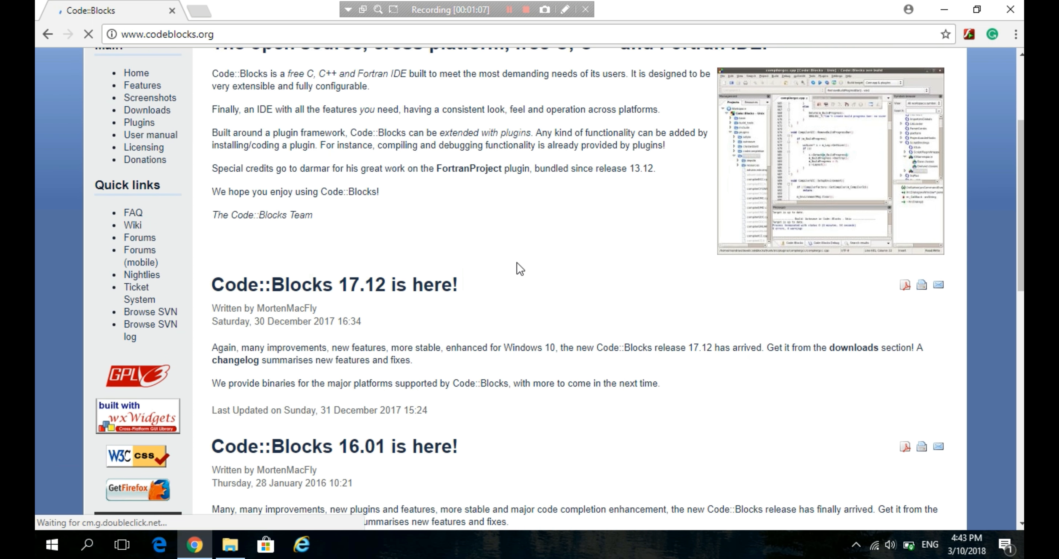
scroll(517, 260, "down", 7)
scroll(518, 260, "up", 12)
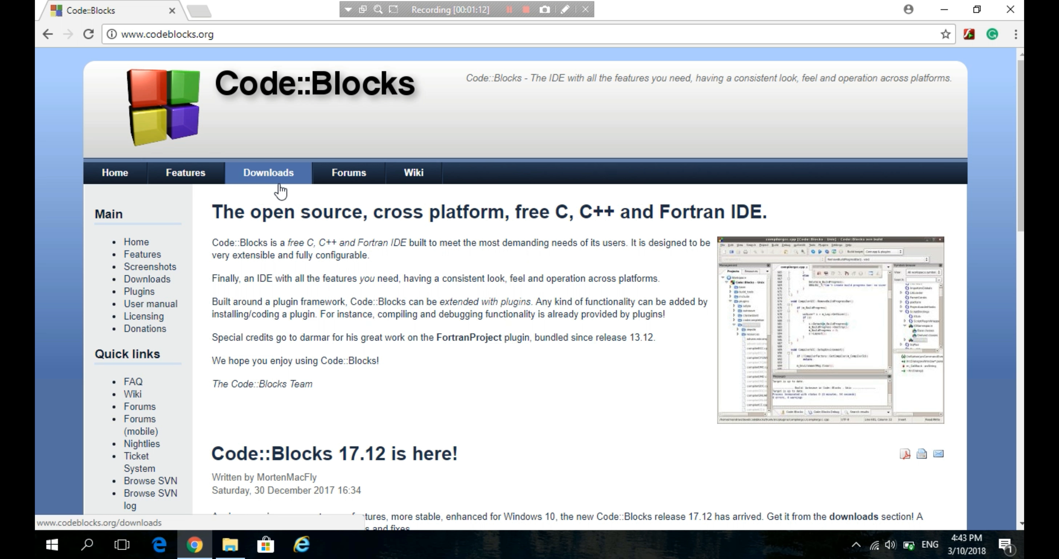
left_click(278, 176)
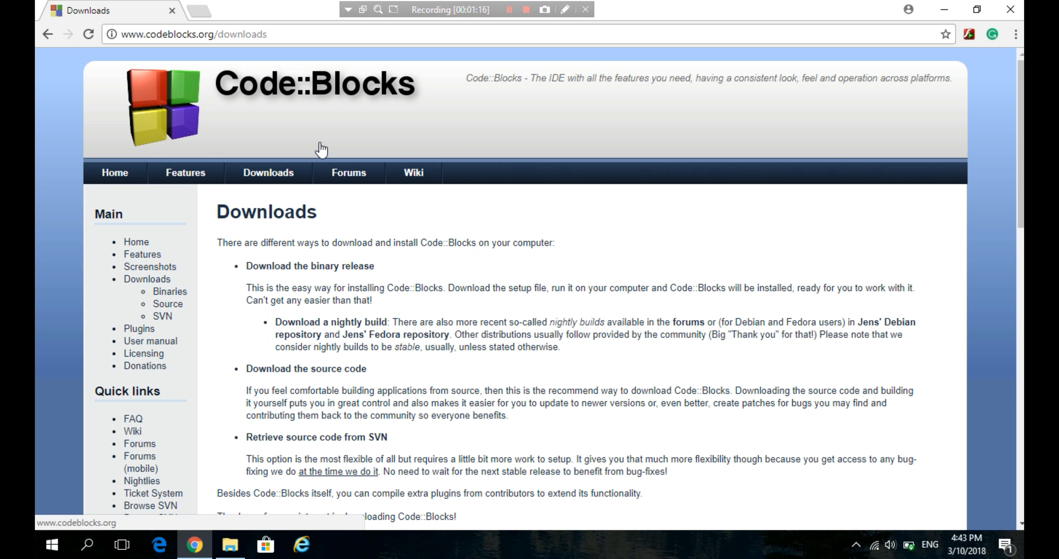
scroll(335, 217, "down", 3)
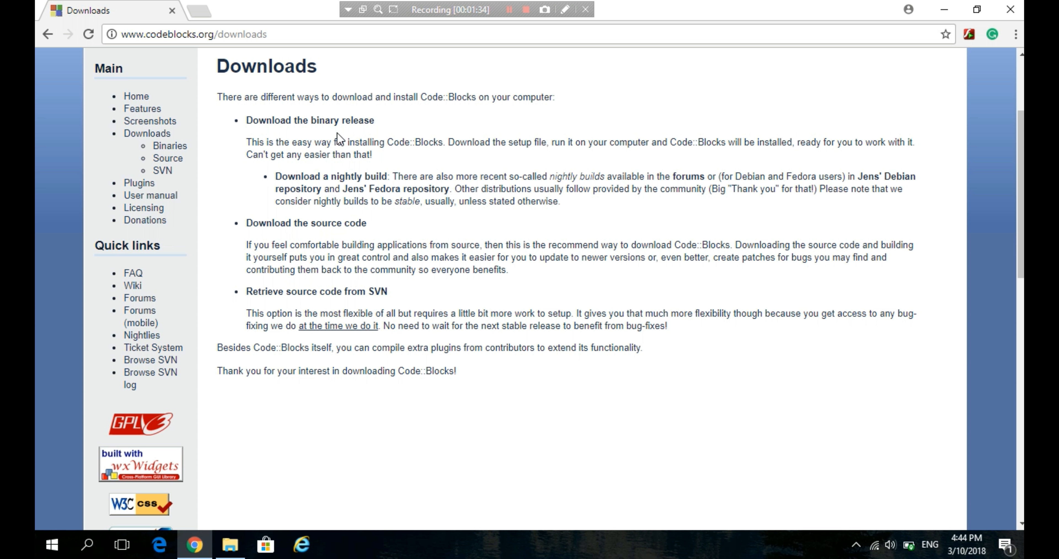
left_click(353, 123)
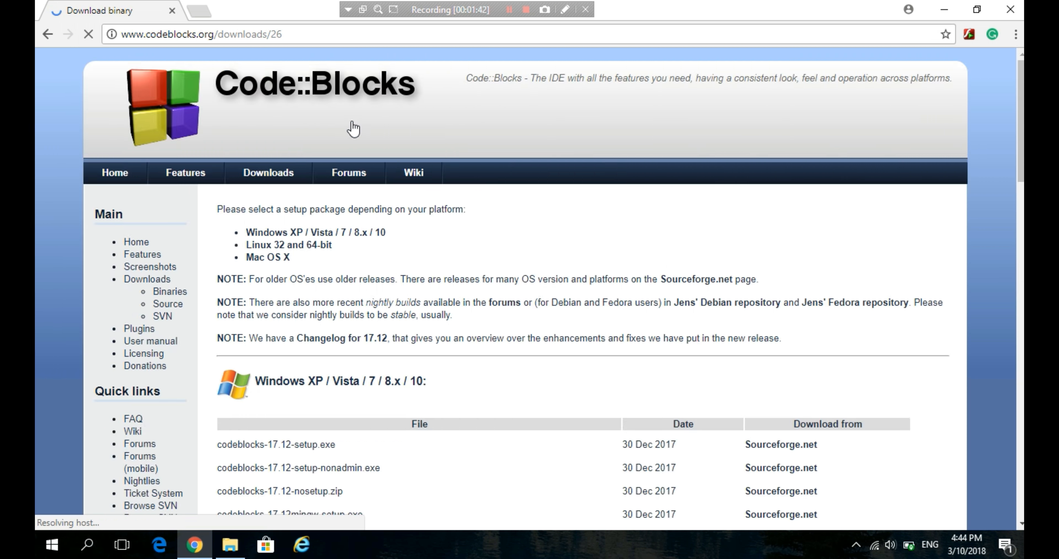
- Review the setup packages and notes for Windows, Linux and Mac OS X on the binary download page
scroll(439, 200, "down", 2)
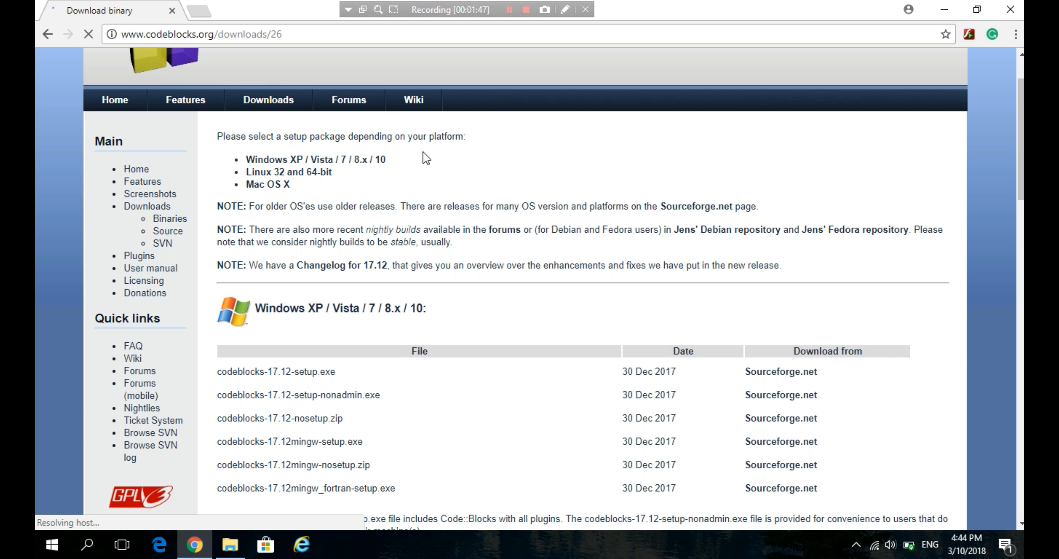
scroll(393, 185, "down", 2)
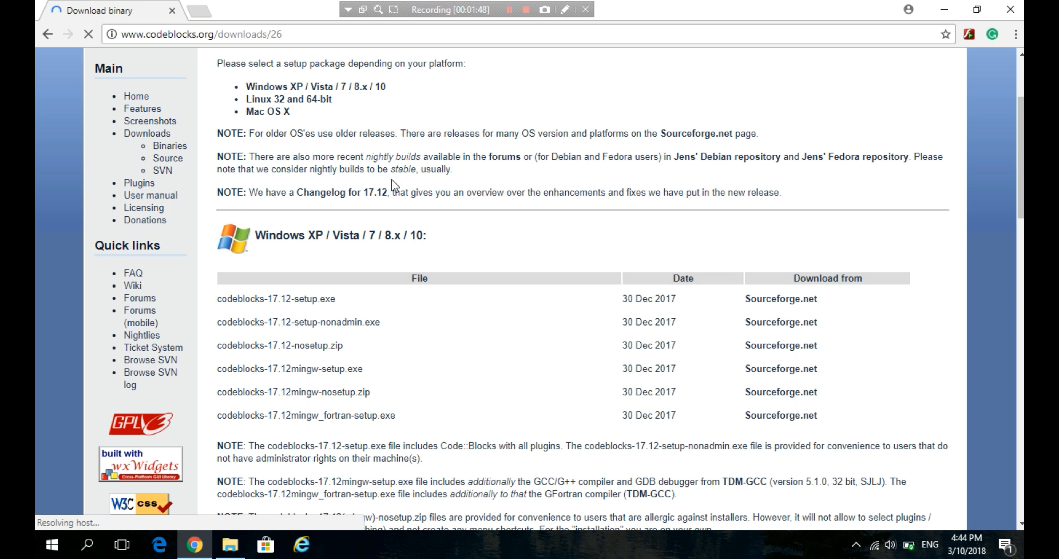
scroll(393, 185, "down", 2)
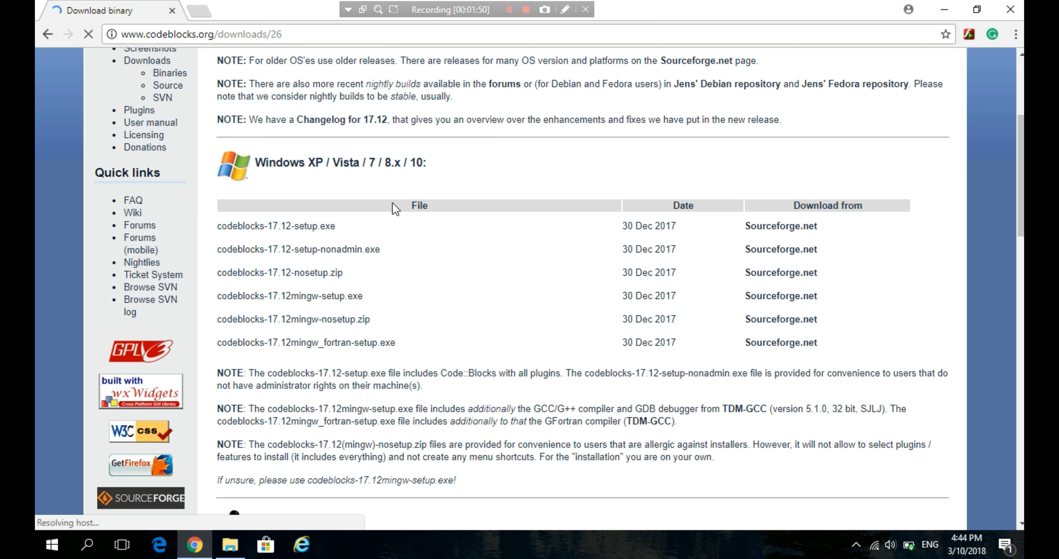
scroll(392, 202, "down", 4)
scroll(371, 177, "up", 6)
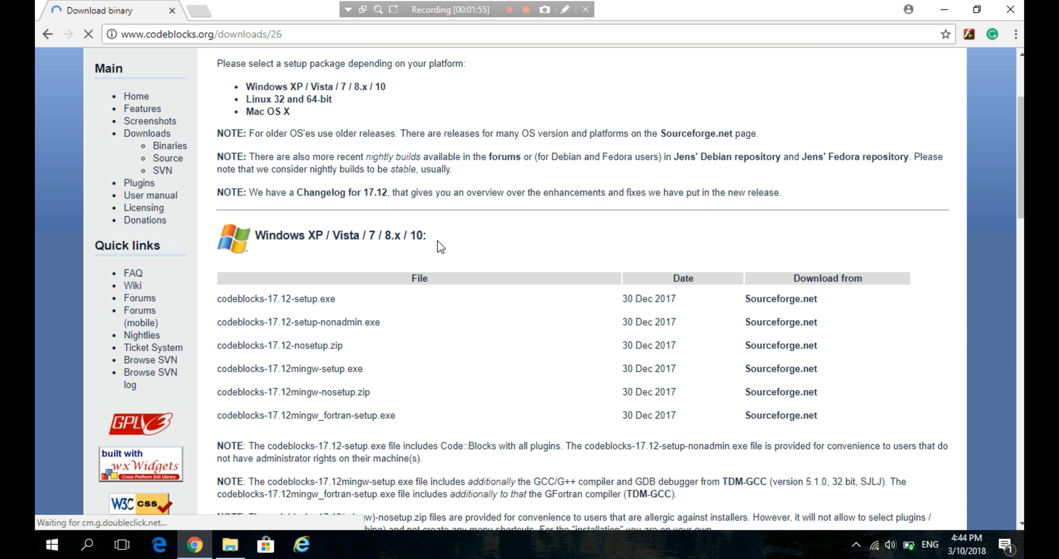
scroll(438, 244, "down", 5)
scroll(448, 238, "down", 7)
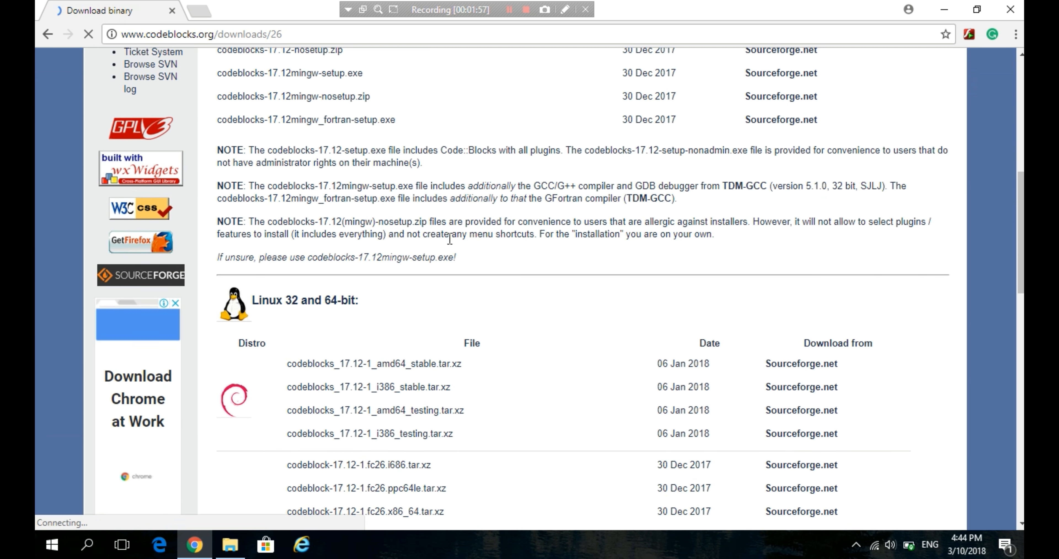
scroll(479, 238, "up", 3)
scroll(480, 253, "up", 10)
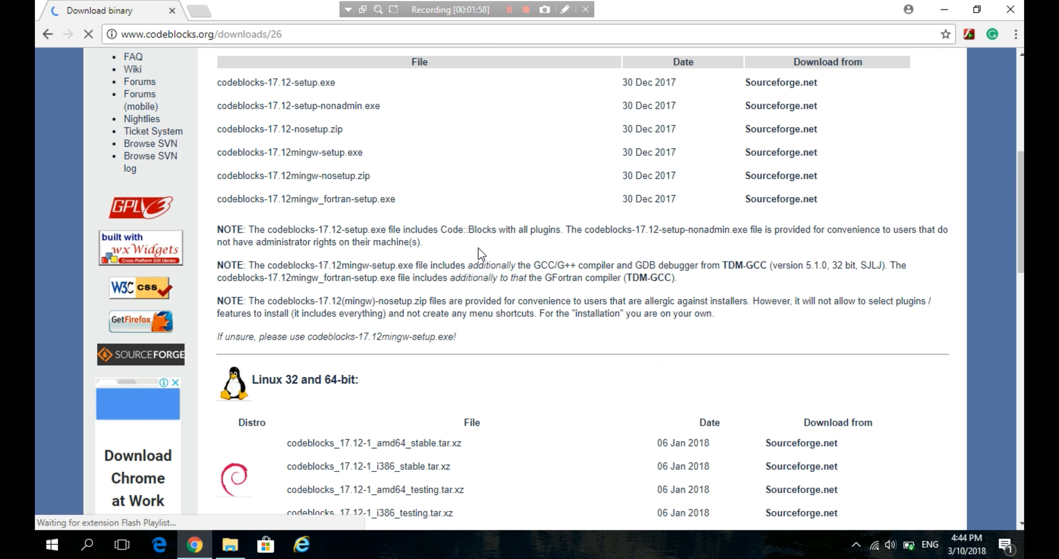
scroll(481, 247, "down", 13)
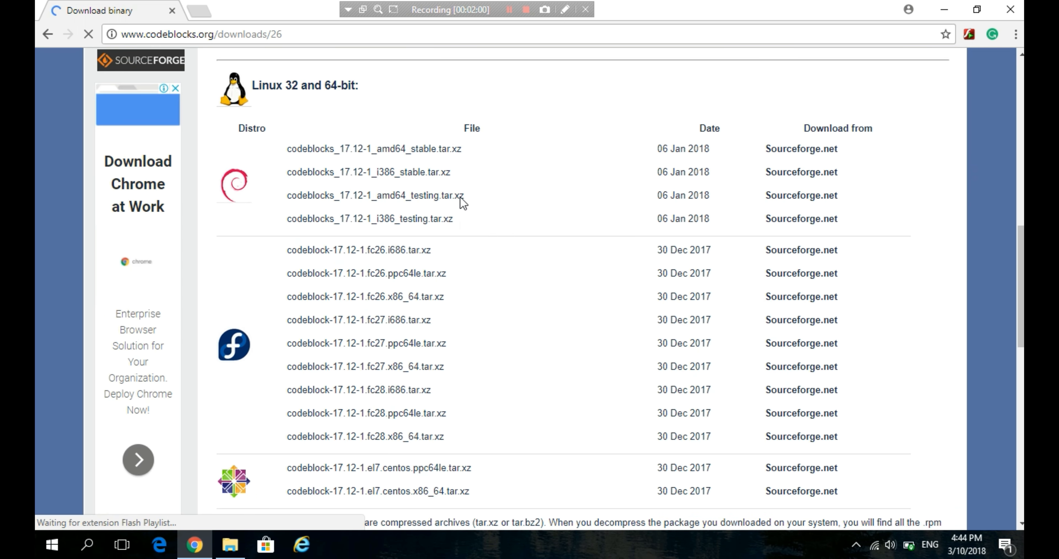
scroll(473, 173, "down", 4)
scroll(703, 269, "down", 10)
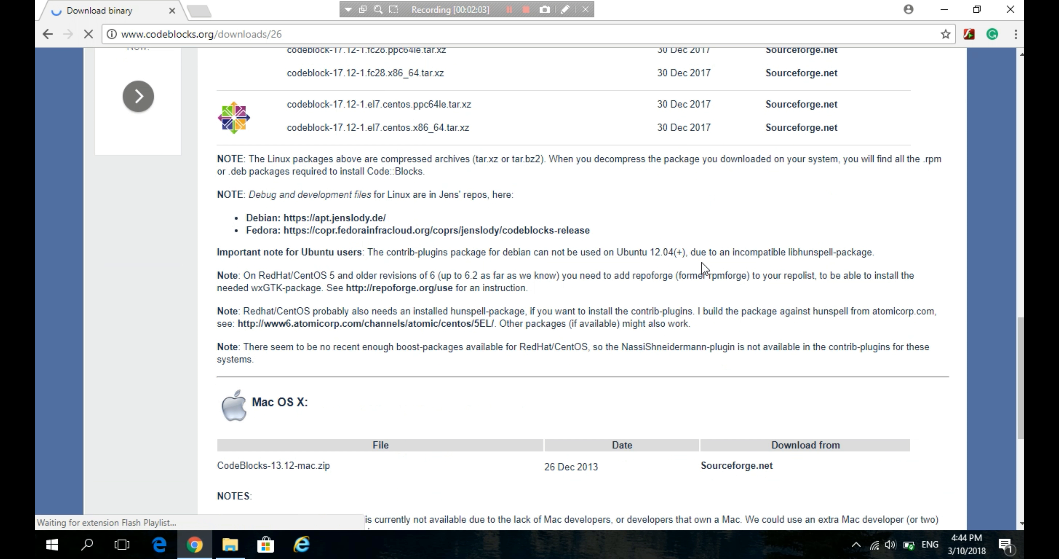
scroll(566, 307, "up", 6)
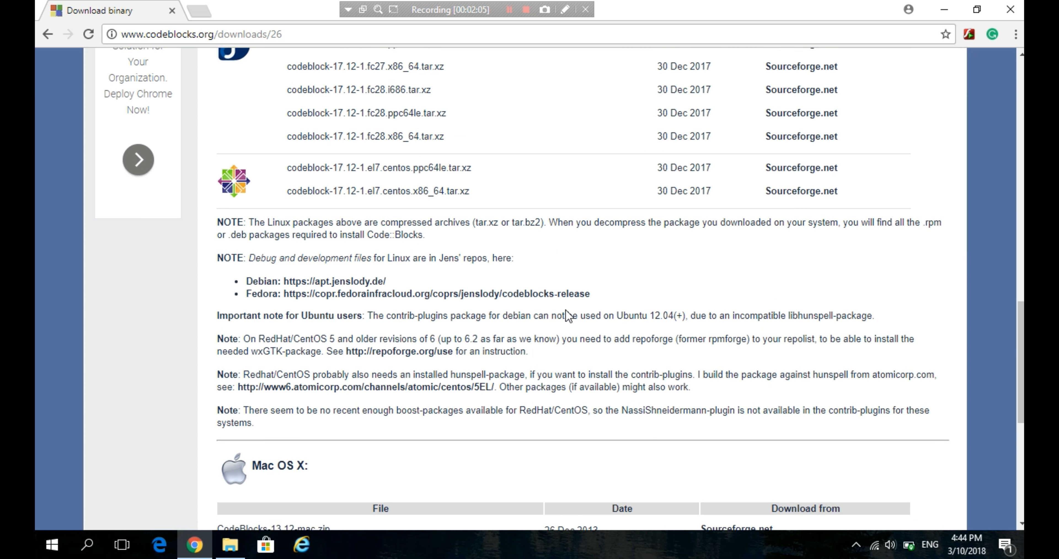
scroll(562, 324, "down", 8)
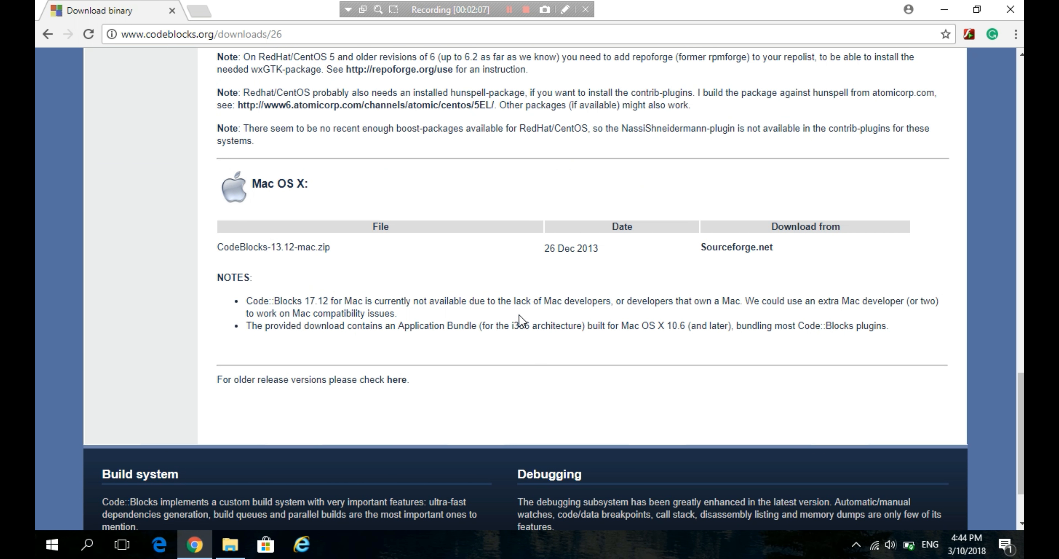
scroll(470, 315, "up", 15)
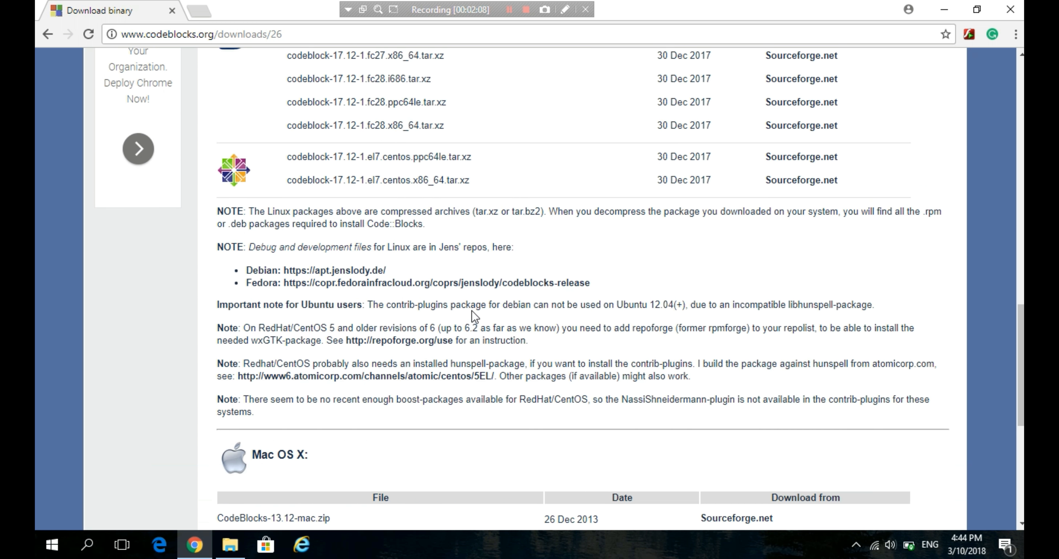
scroll(474, 310, "down", 3)
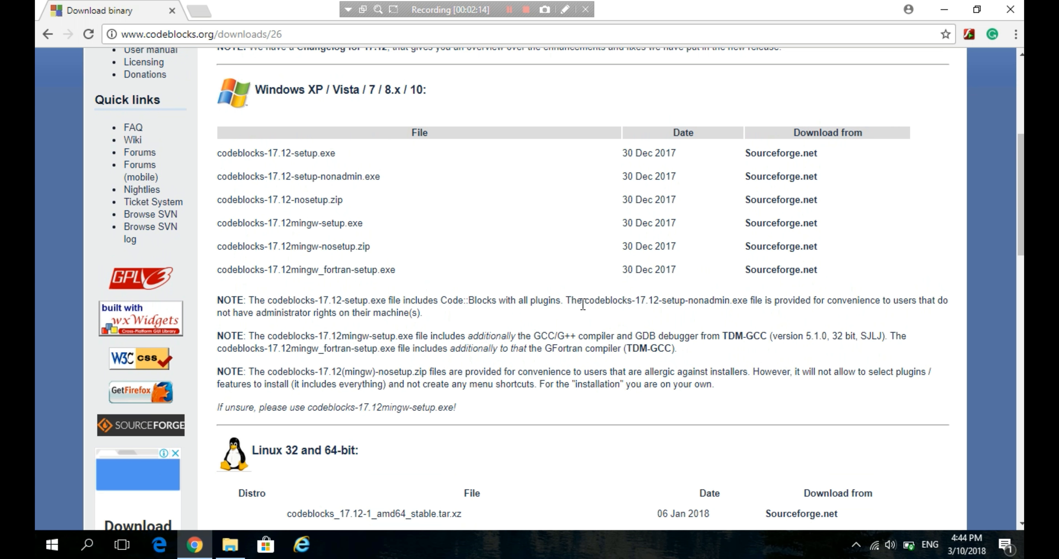
scroll(584, 306, "down", 3)
scroll(587, 316, "down", 2)
scroll(587, 315, "up", 5)
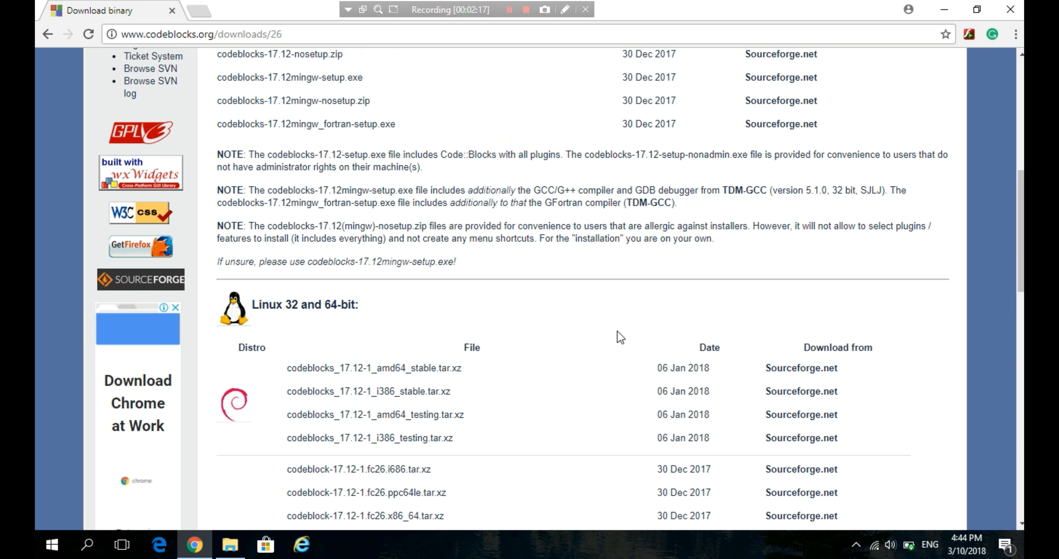
- Download codeblocks-17.12mingw-setup.exe for Windows from Sourceforge.net and pause the running download
scroll(633, 333, "up", 3)
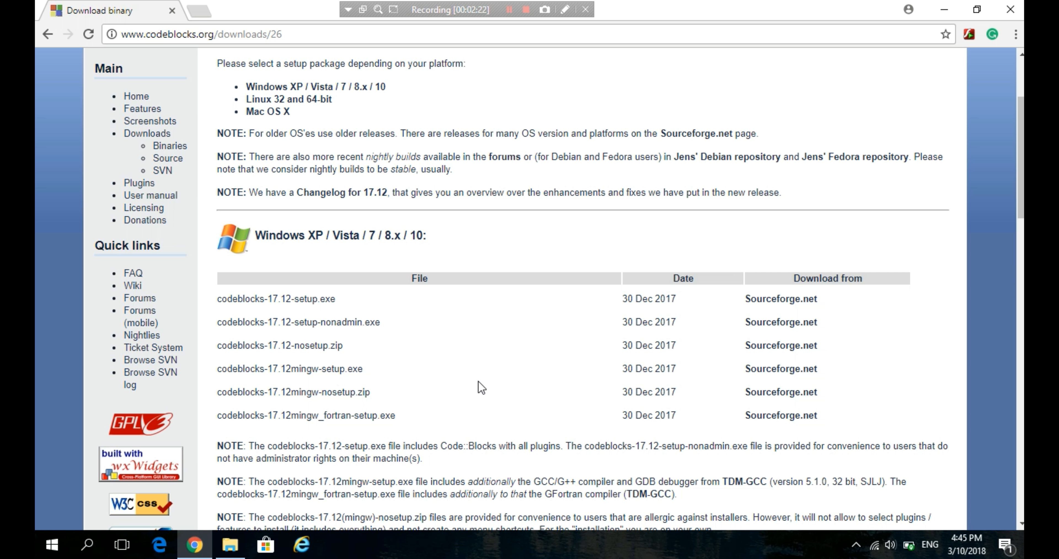
scroll(481, 375, "up", 3)
scroll(482, 375, "down", 5)
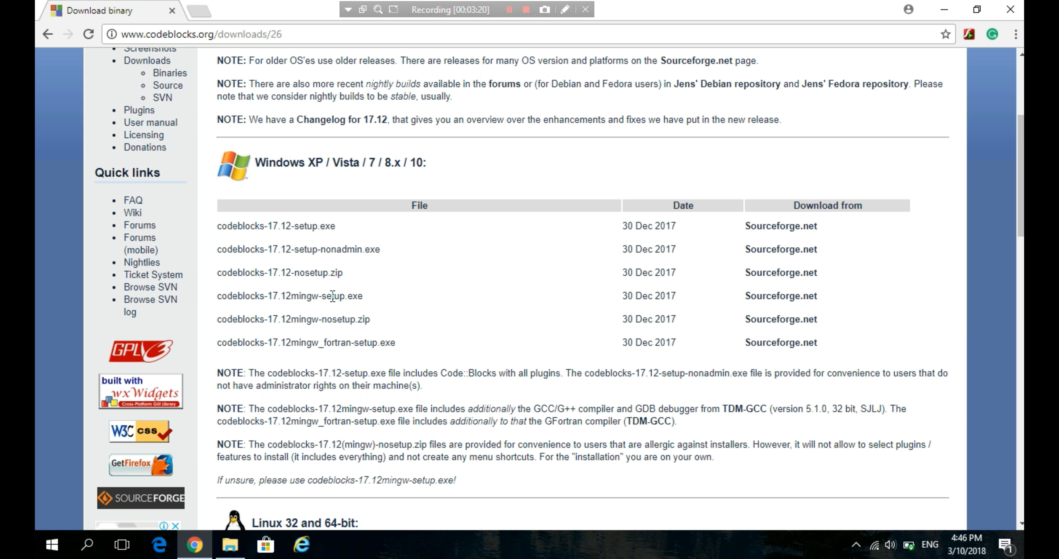
left_click(780, 297)
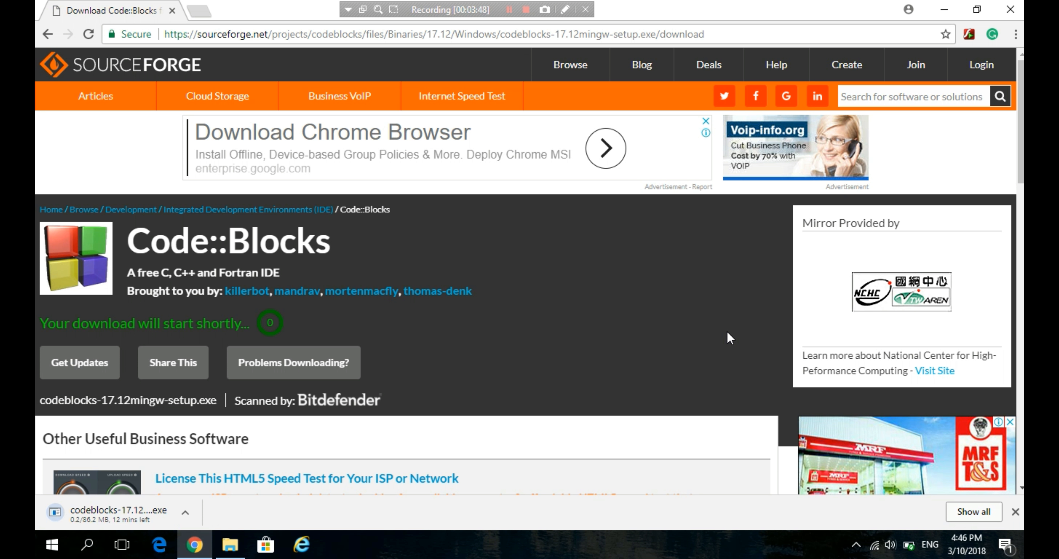
right_click(133, 519)
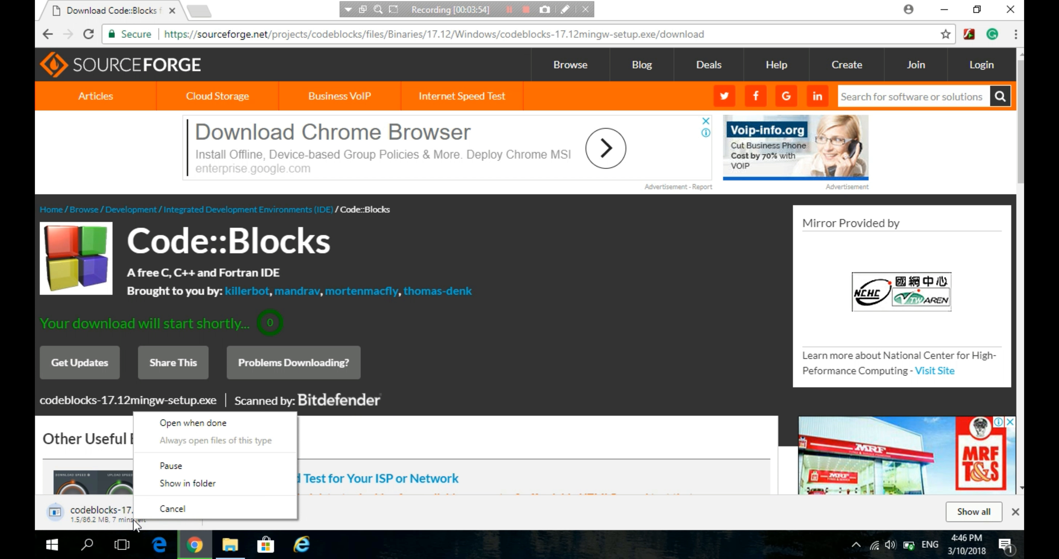
left_click(210, 466)
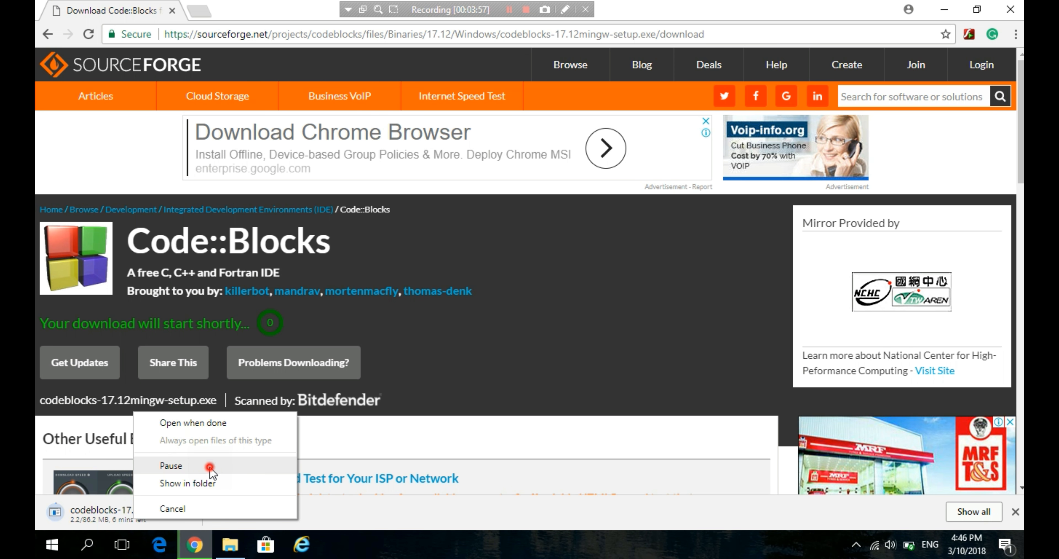
- Minimise the browser, switch to File Explorer and launch the codeblocks-17.12mingw-setup installer from the Downloads folder
left_click(942, 13)
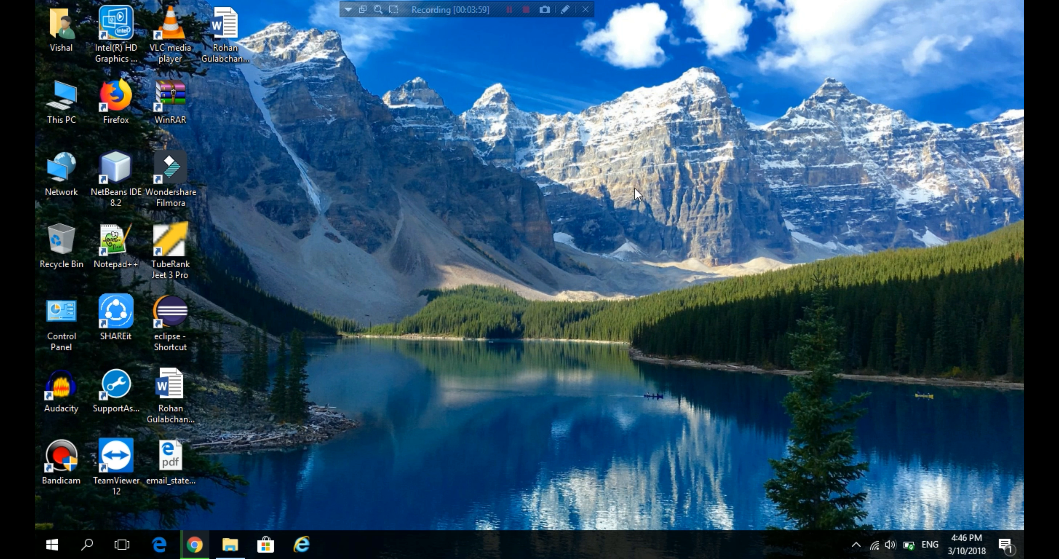
left_click(230, 545)
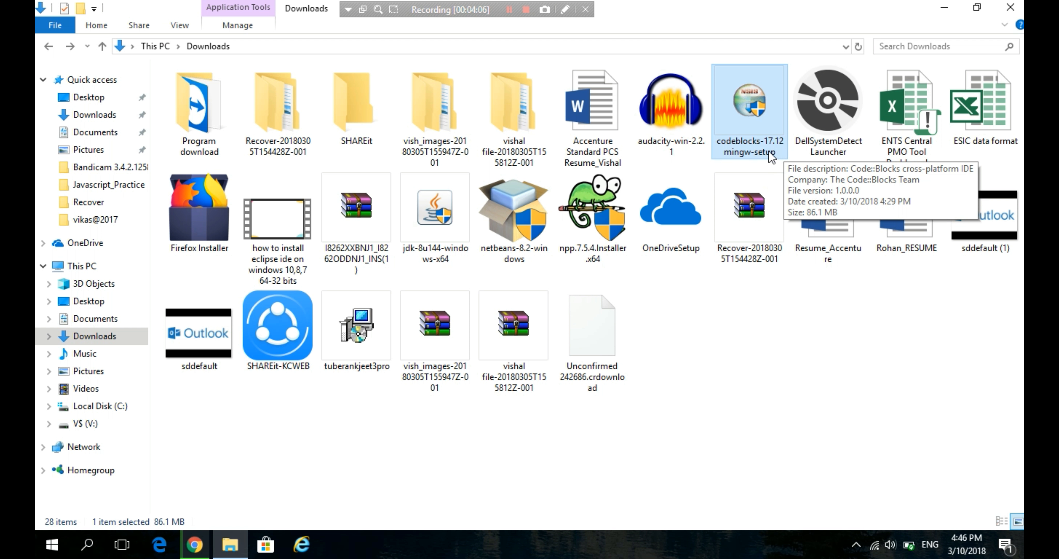
double_click(765, 129)
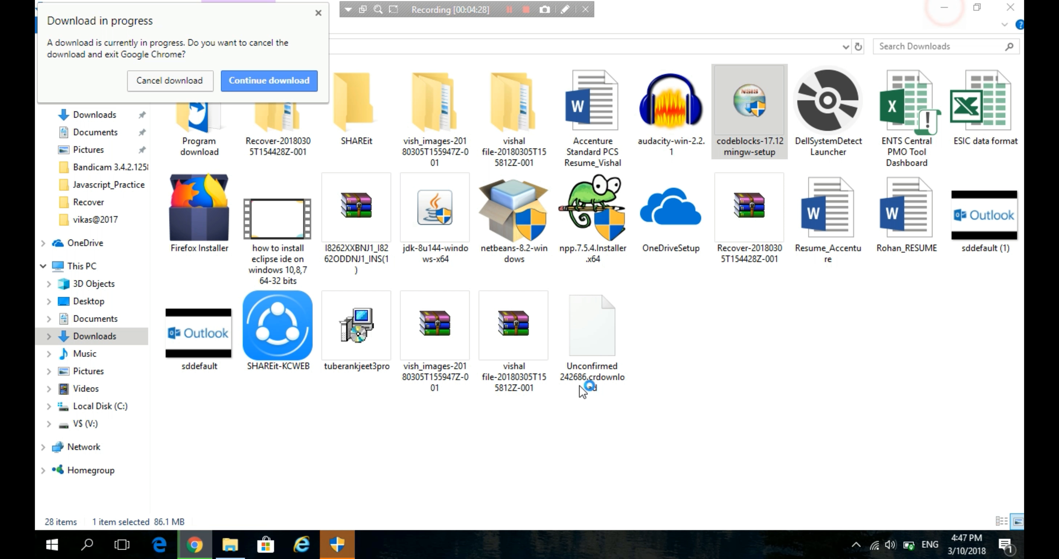
- Bring the Code::Blocks installer forward, minimise File Explorer and cancel the download still in progress in Google Chrome
left_click(336, 545)
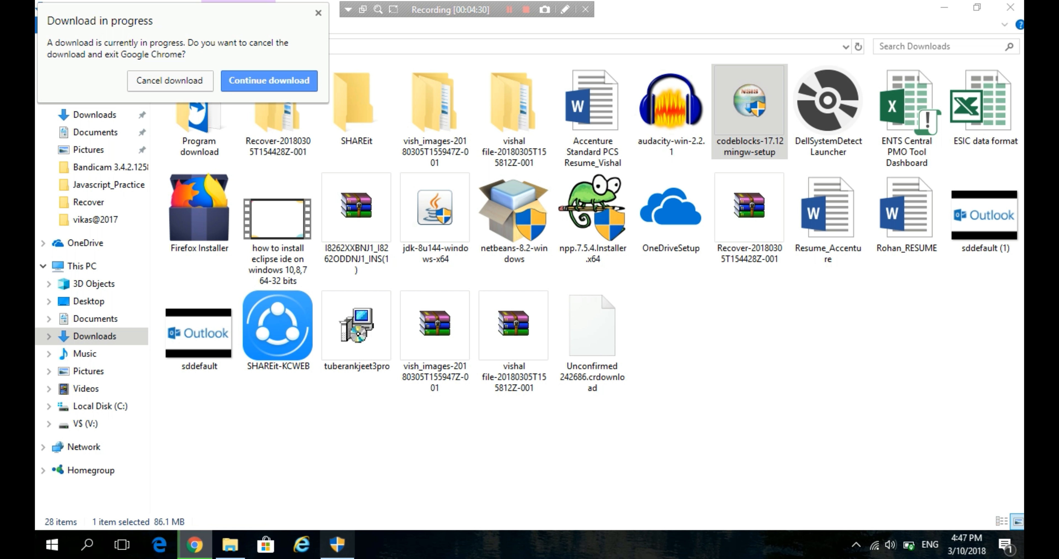
left_click(939, 15)
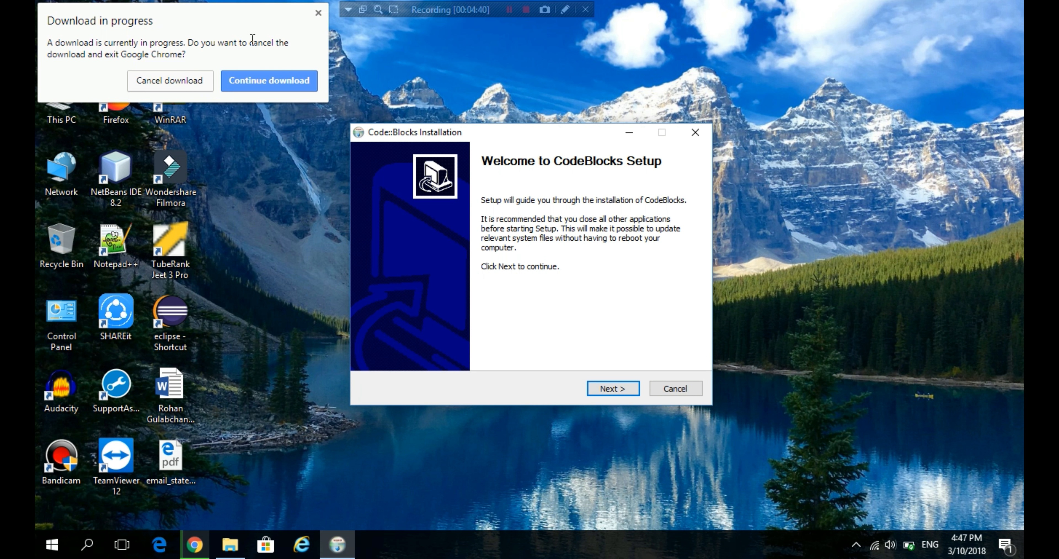
left_click(177, 78)
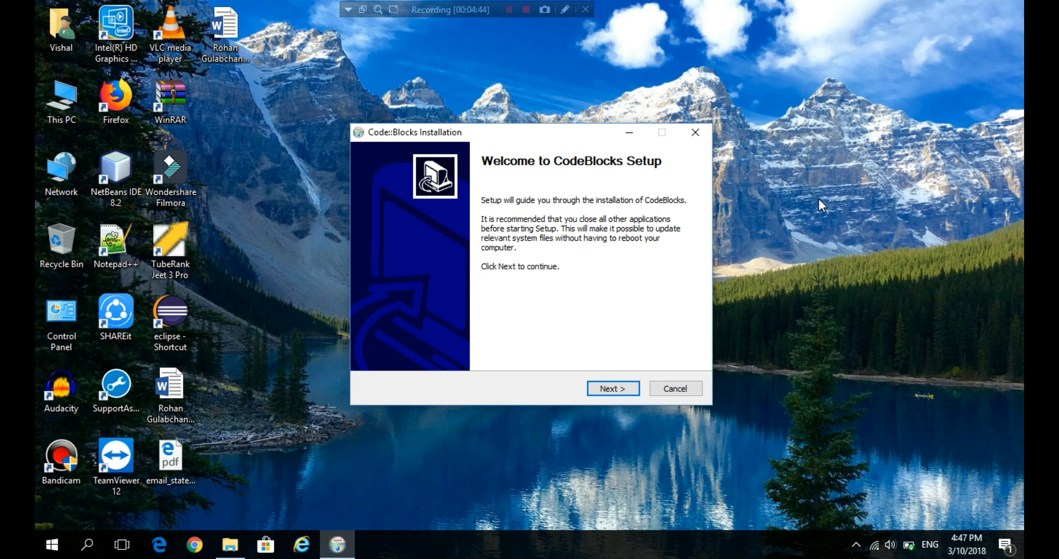
- Proceed past the setup welcome page, look through the GNU General Public License and agree to it
left_click(608, 388)
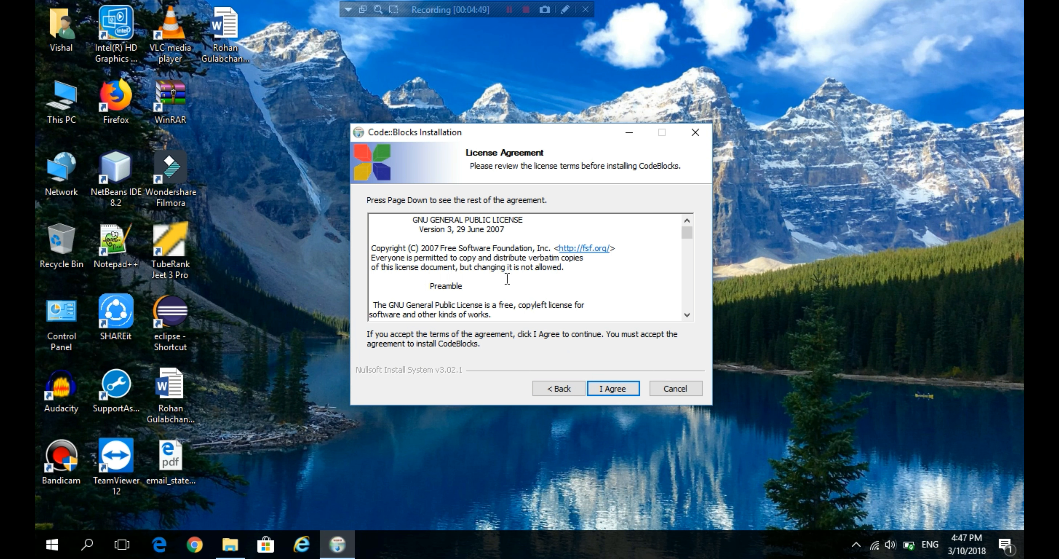
scroll(507, 279, "down", 15)
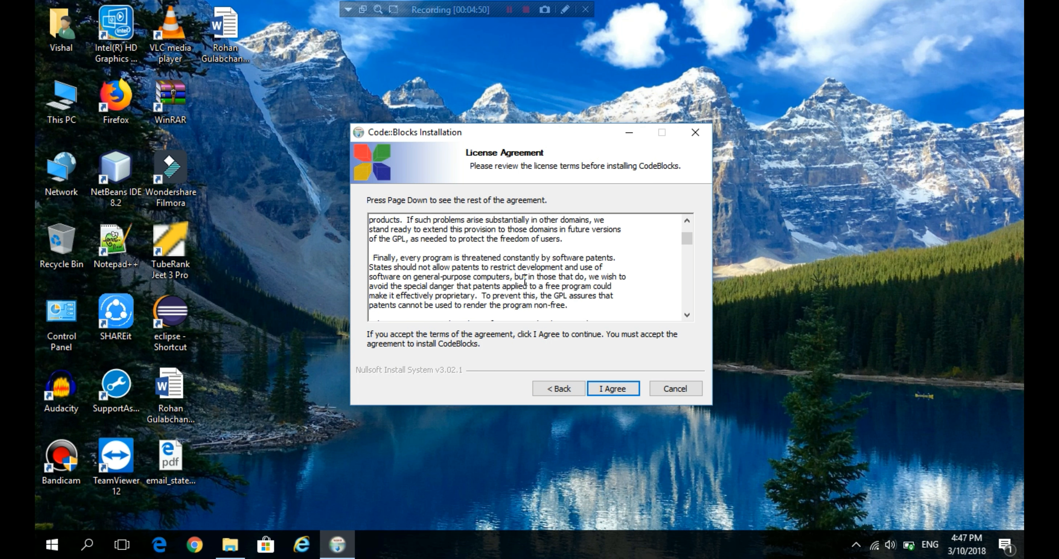
scroll(525, 281, "down", 20)
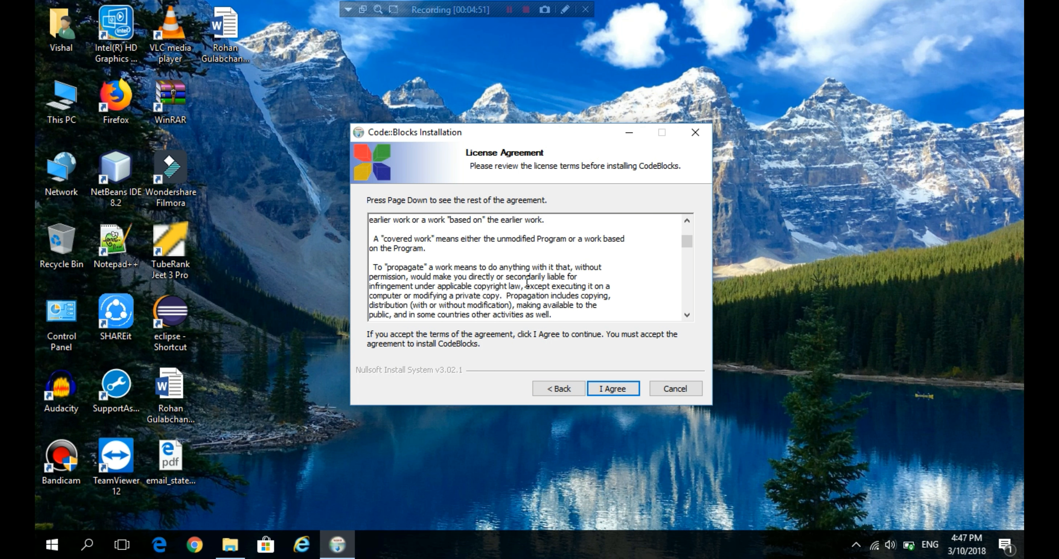
left_click(616, 389)
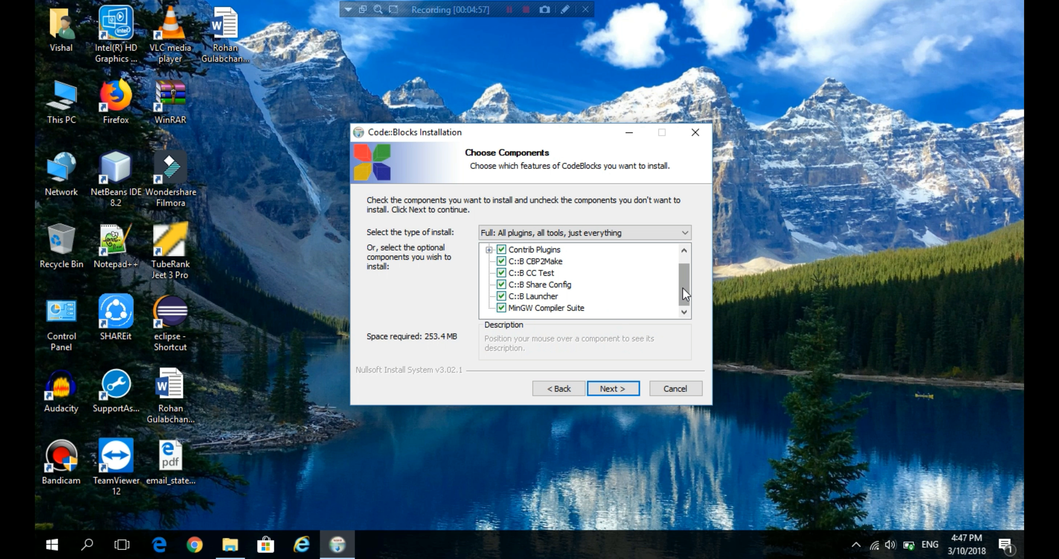
- Keep the Full install type including MinGW Compiler Suite and install to C:\Program Files (x86)\CodeBlocks
mouse_move(682, 286)
left_mouse_down()
mouse_move(690, 267)
mouse_move(699, 291)
left_mouse_up()
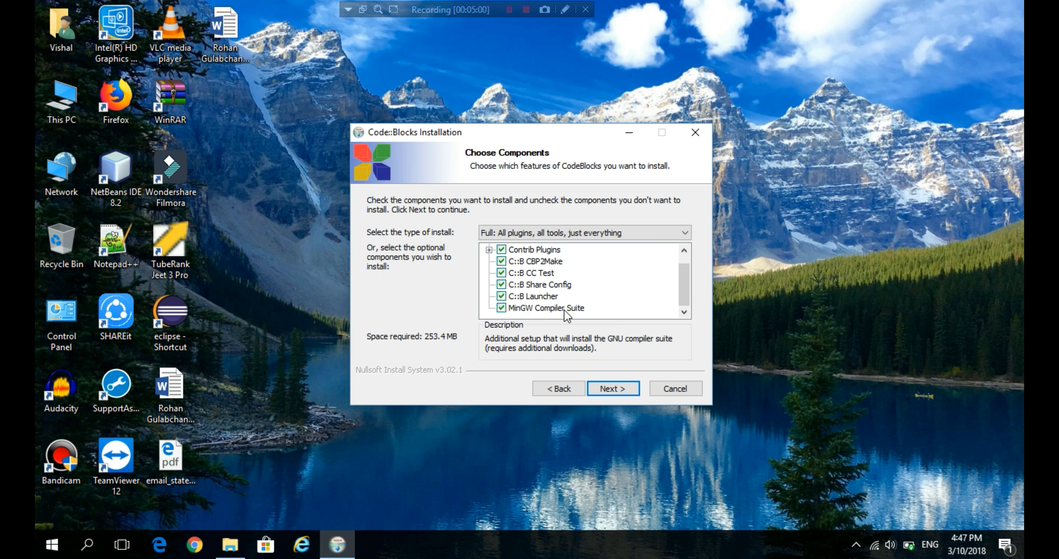
left_click(614, 387)
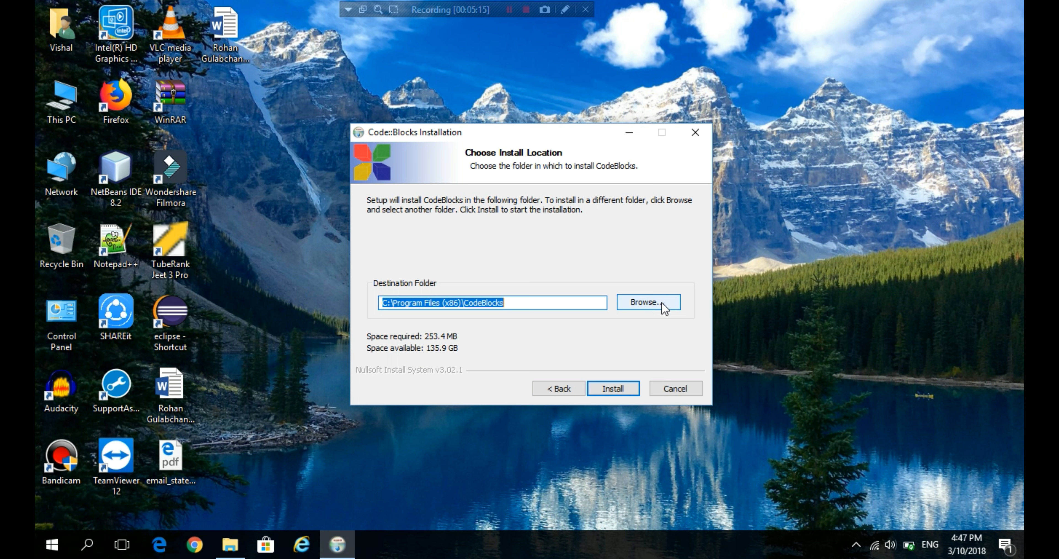
left_click(629, 387)
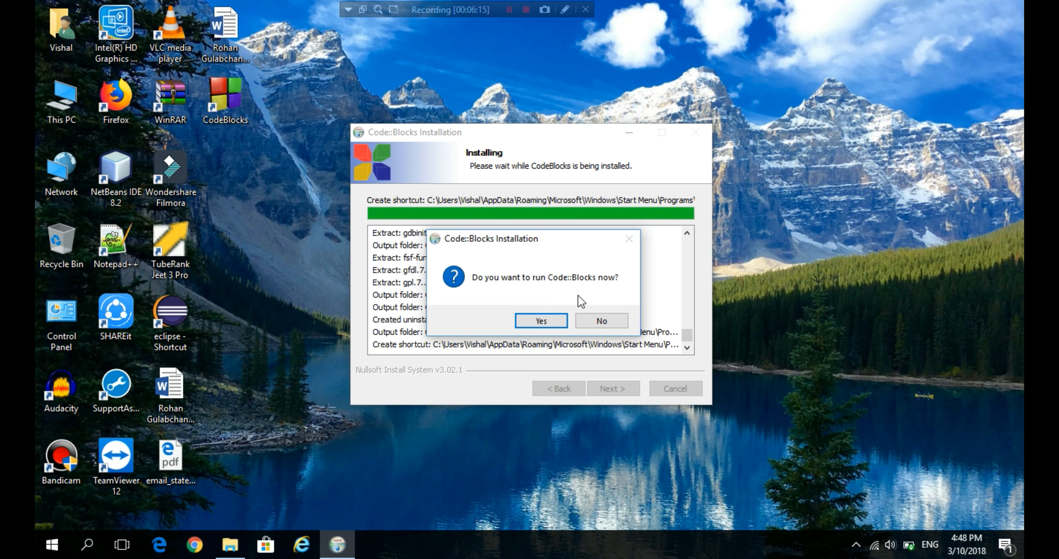
- Agree to run Code::Blocks right after installation and finish the setup wizard
left_click(555, 325)
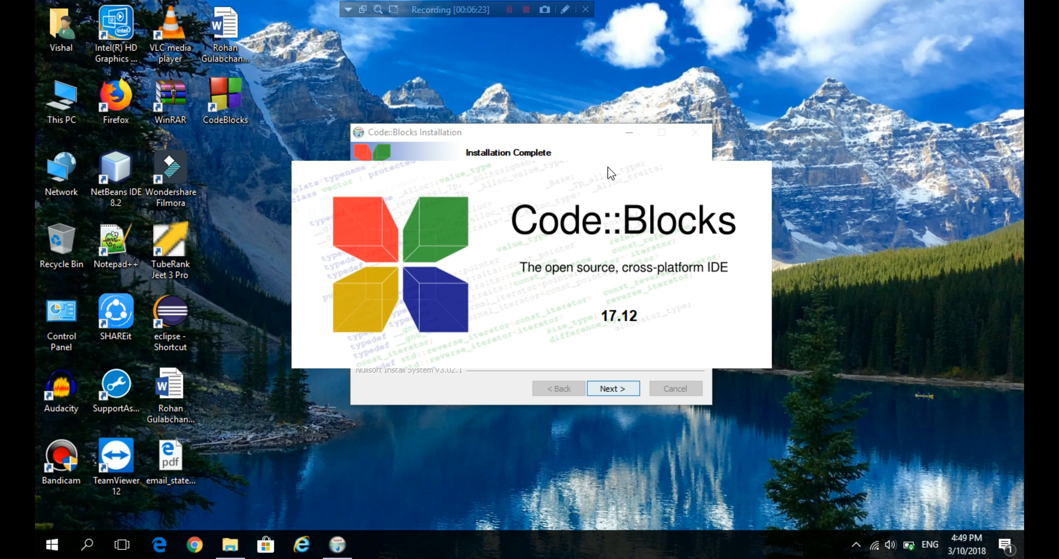
left_click(617, 134)
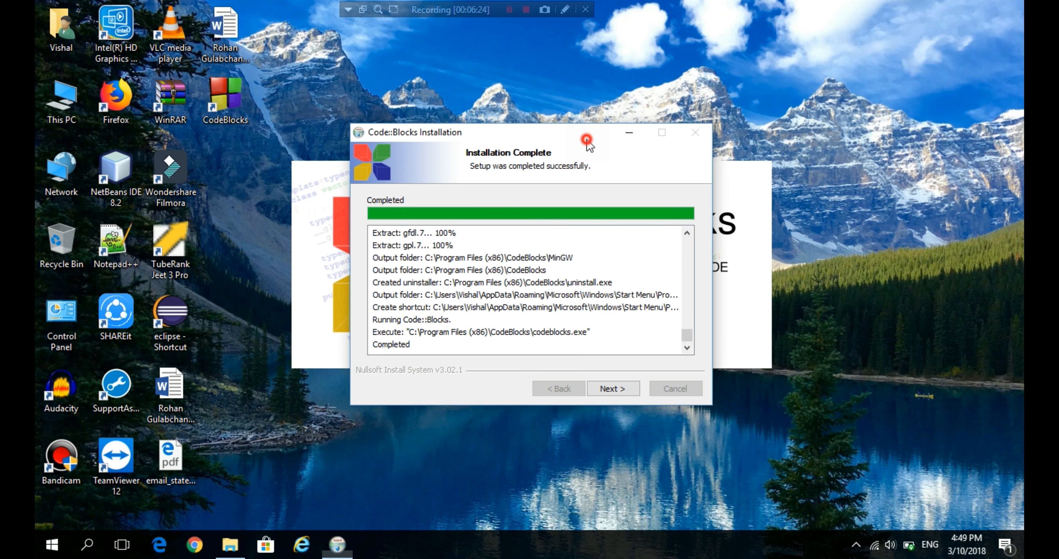
left_click(610, 388)
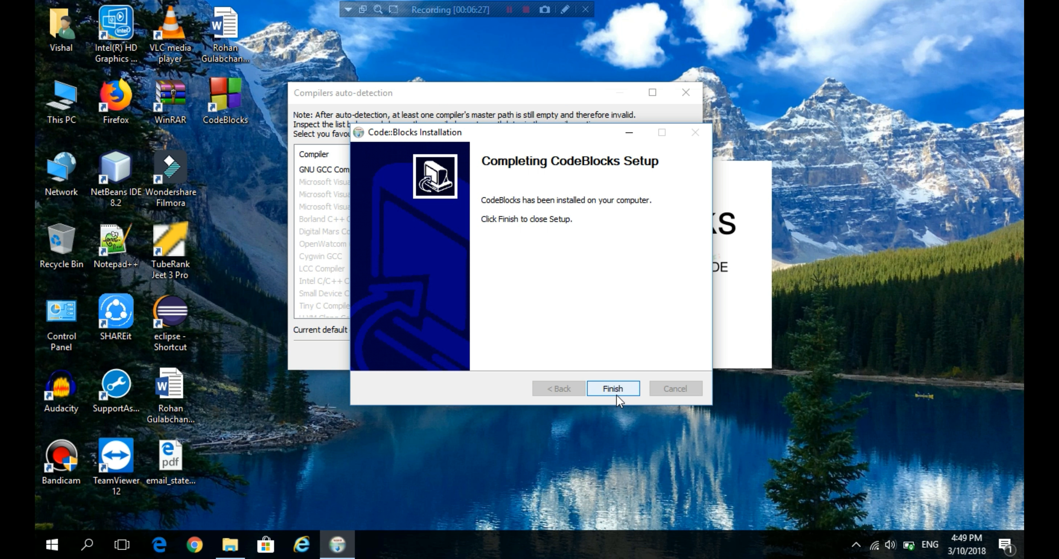
left_click(613, 388)
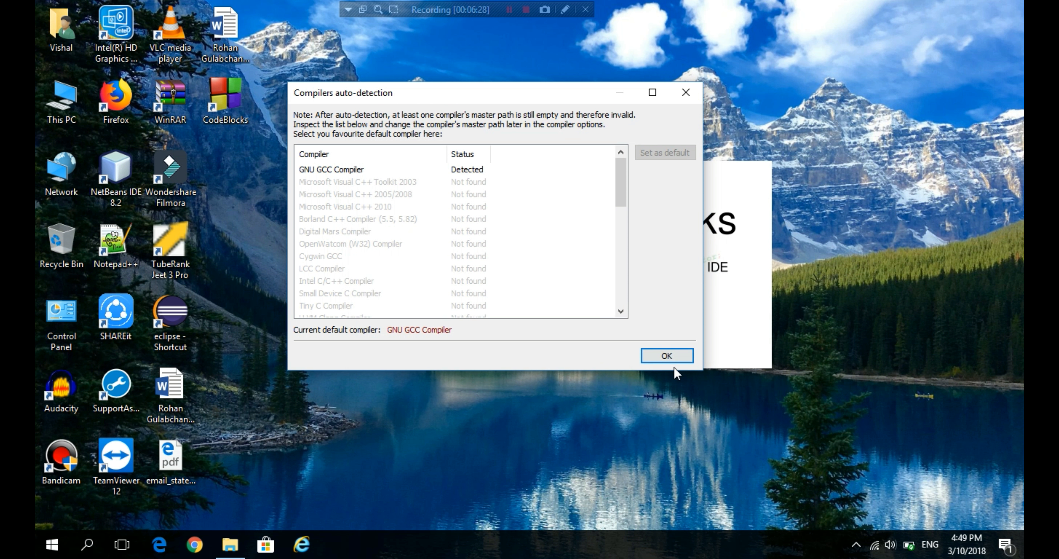
- Accept GNU GCC Compiler as the default compiler and leave the C/C++ file associations as they are
left_click(672, 354)
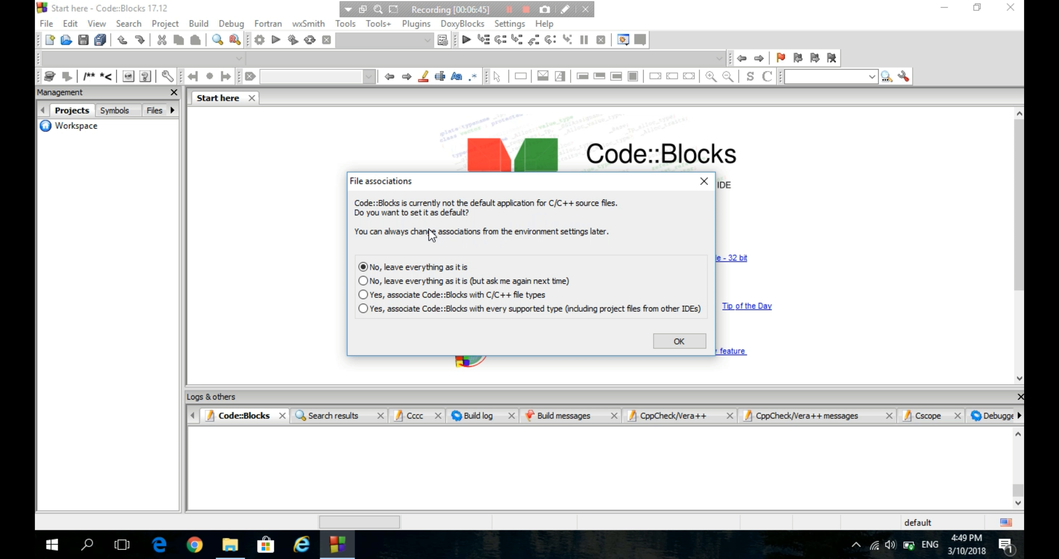
left_click(679, 341)
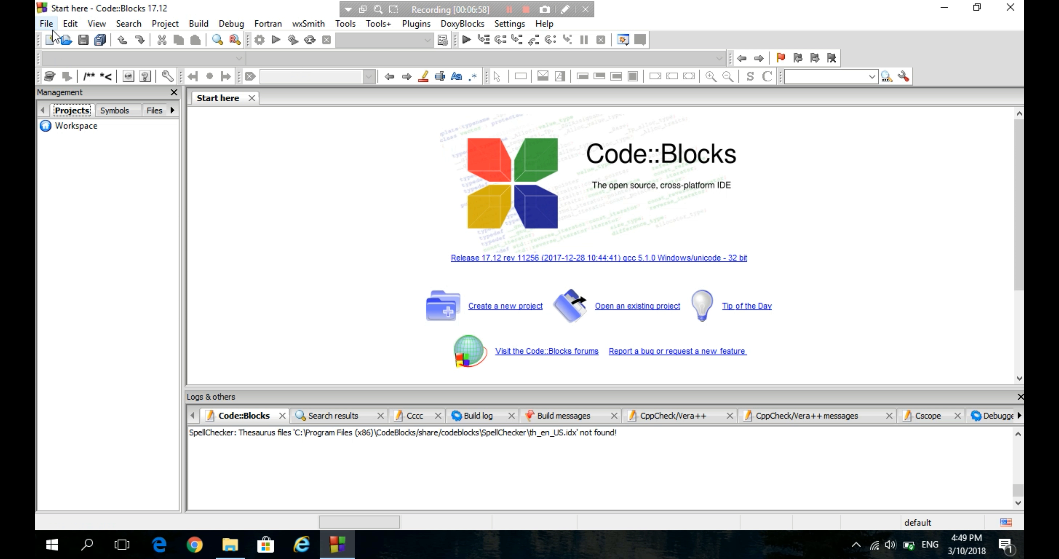
left_click(47, 25)
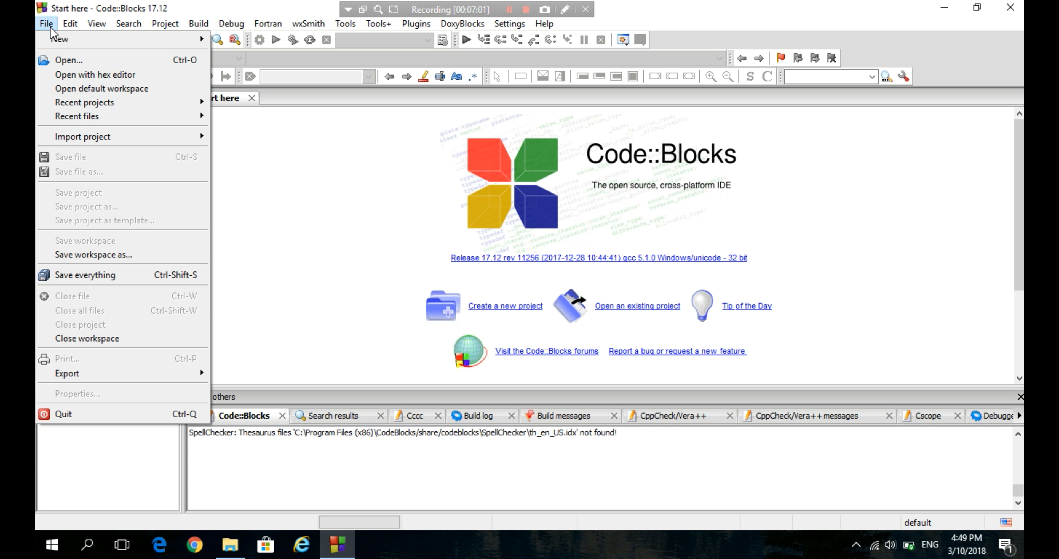
mouse_move(58, 39)
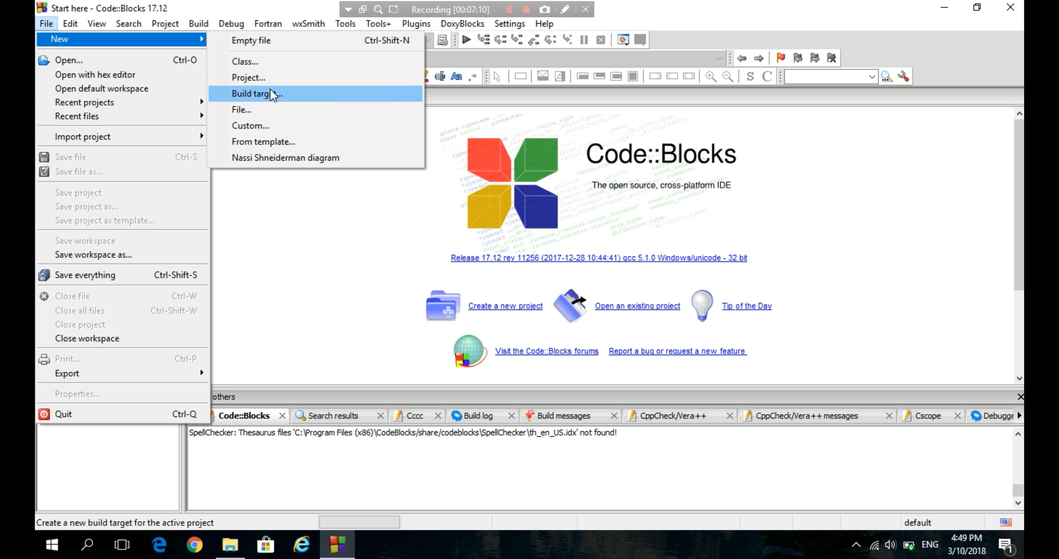
left_click(269, 77)
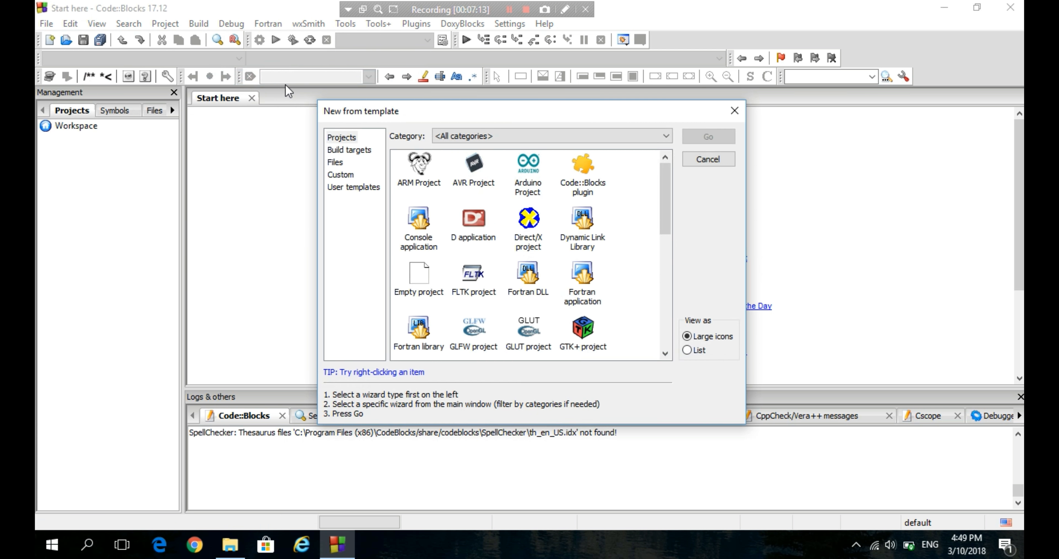
left_click(734, 110)
- Start a new console application project in C, setting the wizard's welcome page to be skipped next time
left_click(519, 305)
left_click(428, 232)
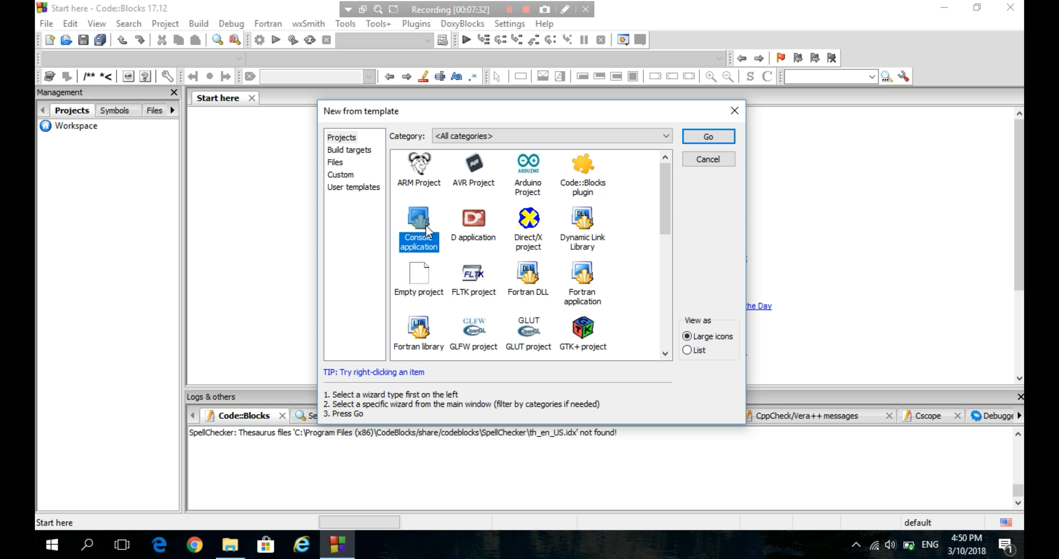
left_click(720, 135)
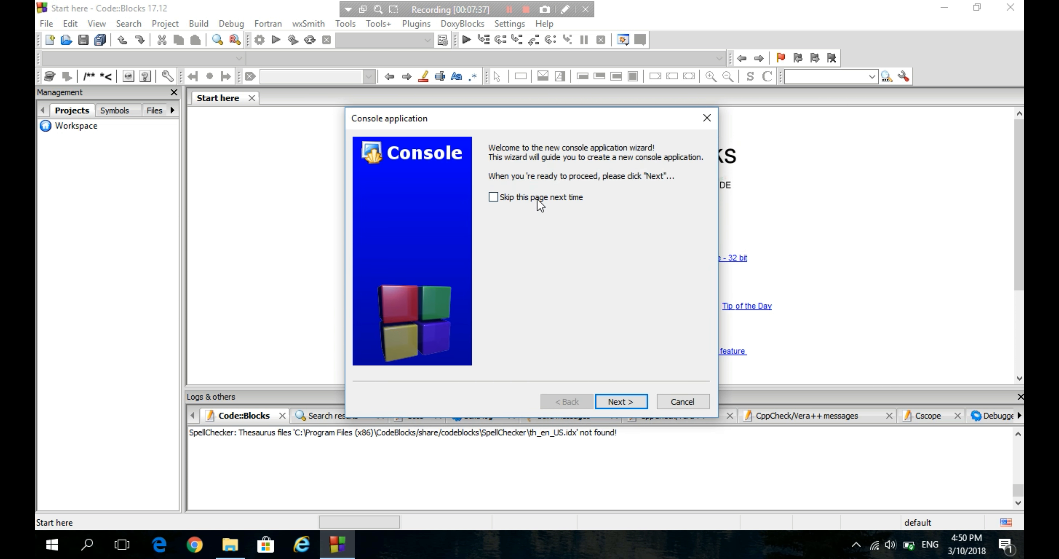
left_click(493, 196)
left_click(621, 401)
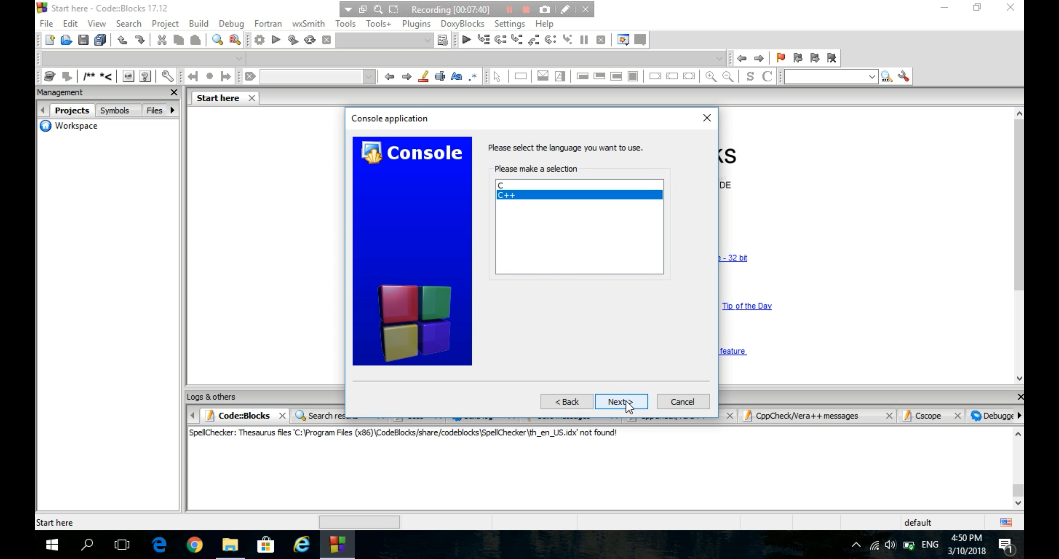
left_click(524, 184)
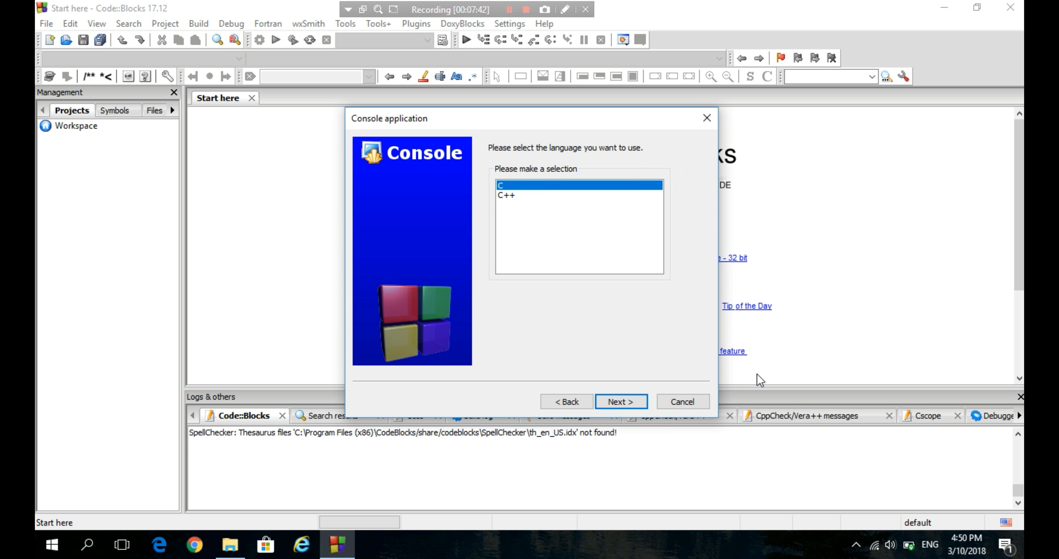
left_click(626, 401)
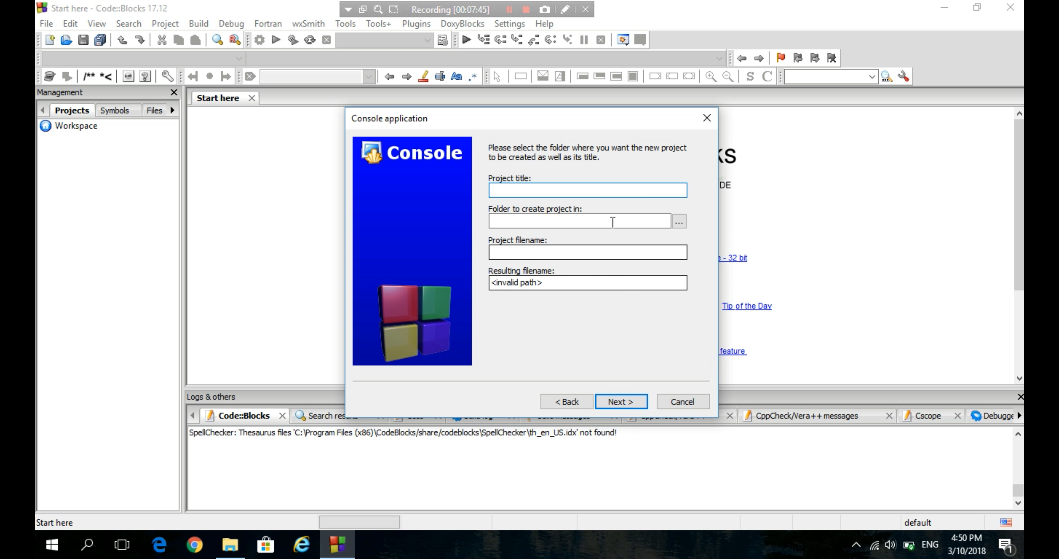
- Title the project TechslashIndia, leave its folder empty, finish with GNU GCC Compiler and the Debug and Release configurations, and dismiss the warnings
type("T")
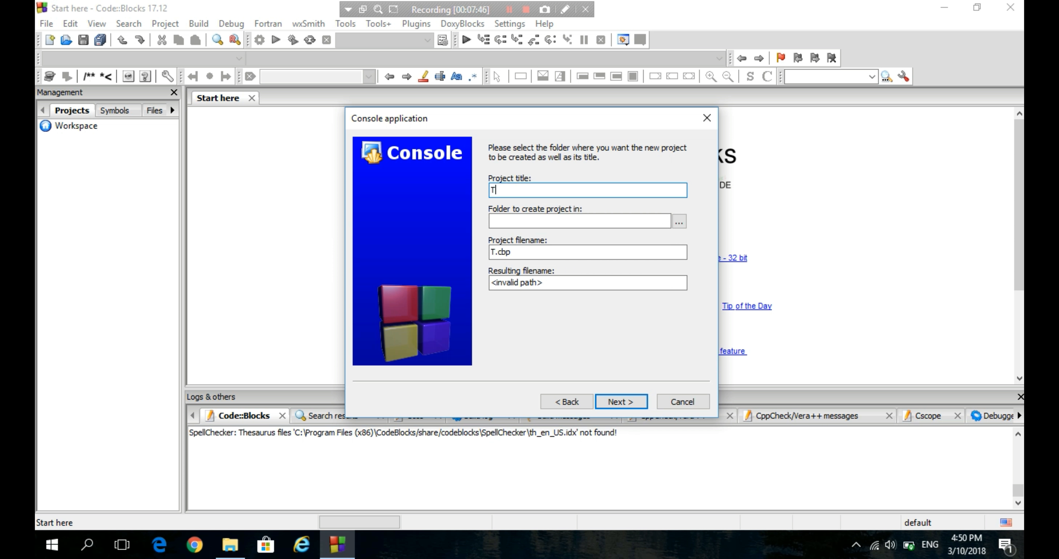
type("echslashIndia")
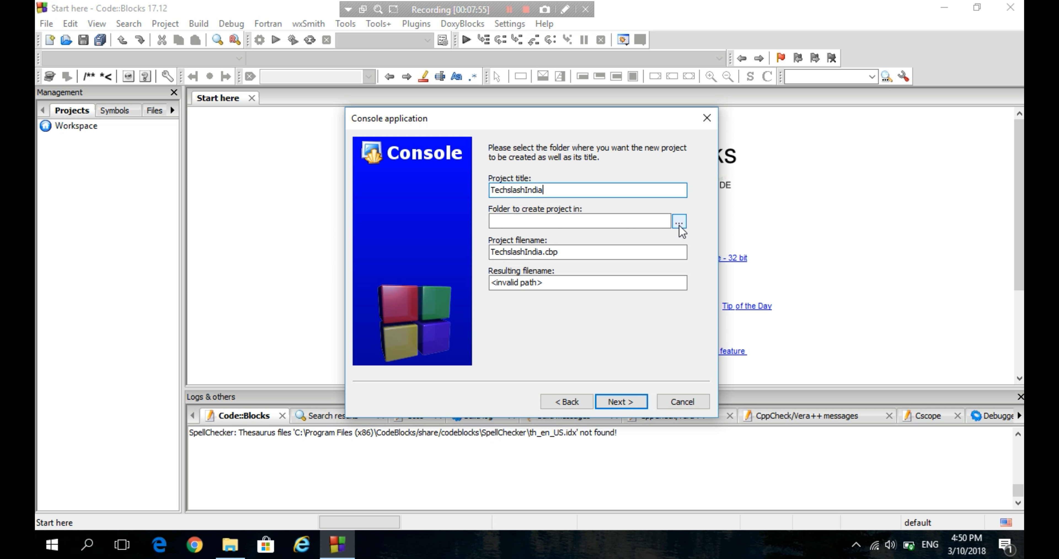
left_click(647, 223)
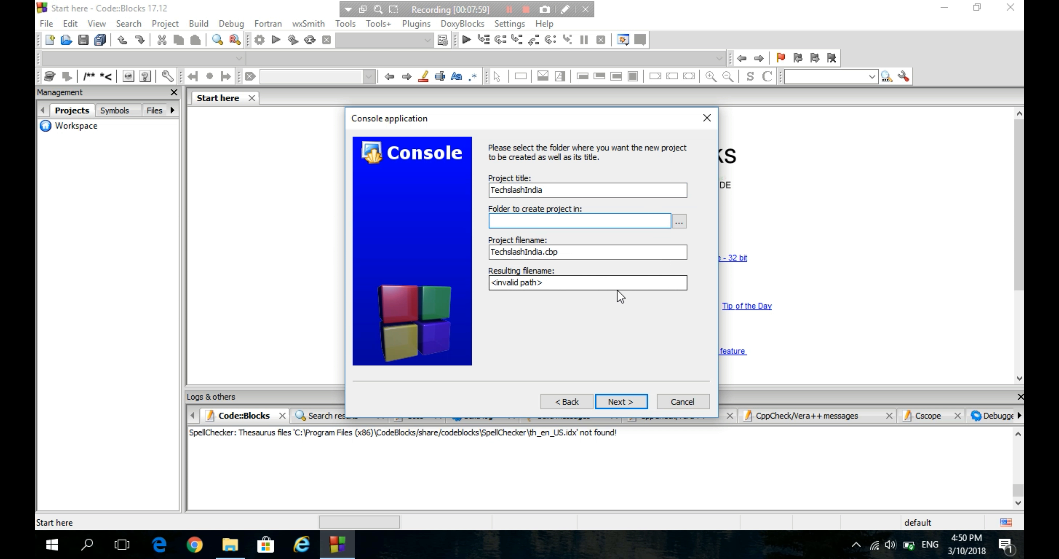
left_click(630, 401)
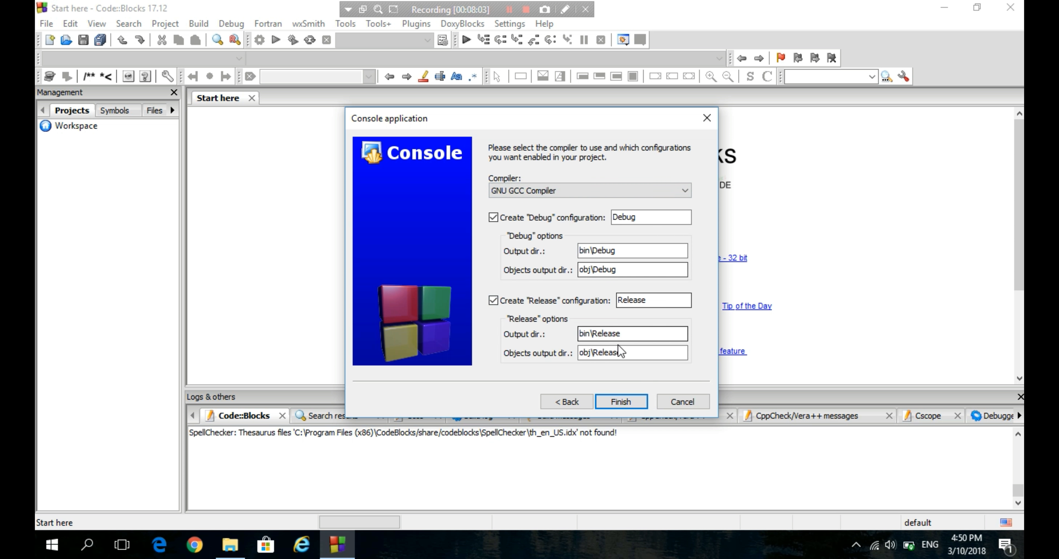
left_click(625, 401)
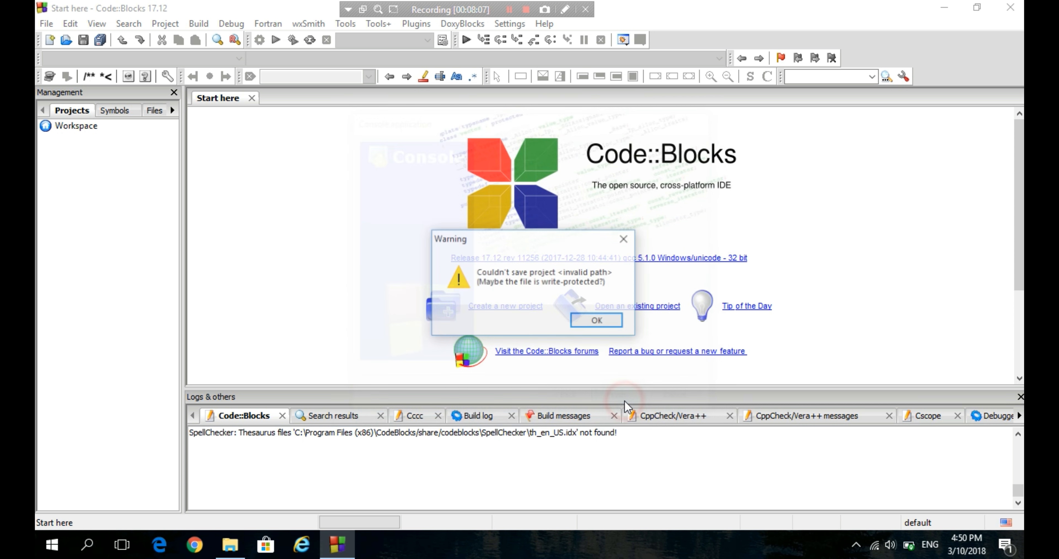
left_click(590, 323)
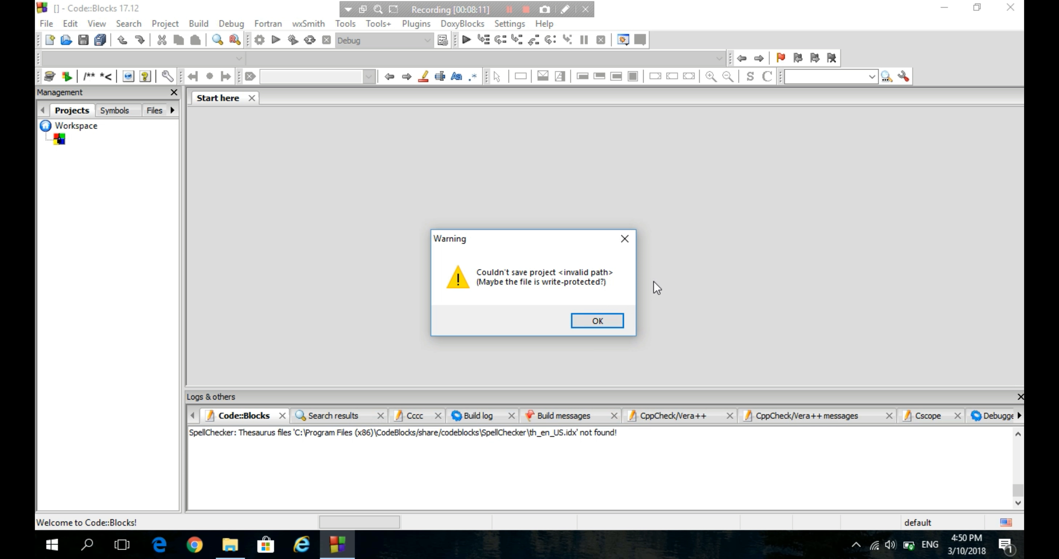
left_click(615, 323)
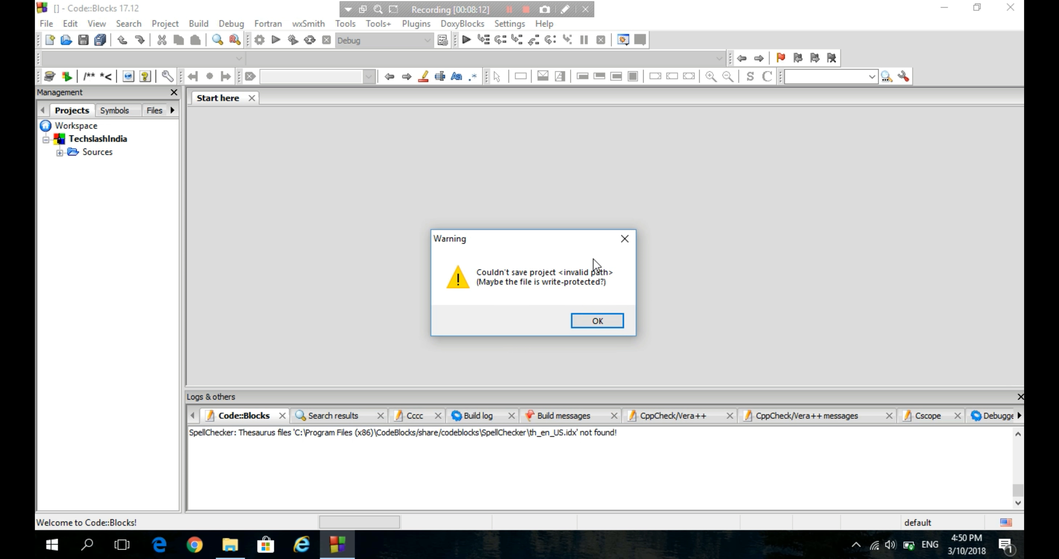
left_click(623, 237)
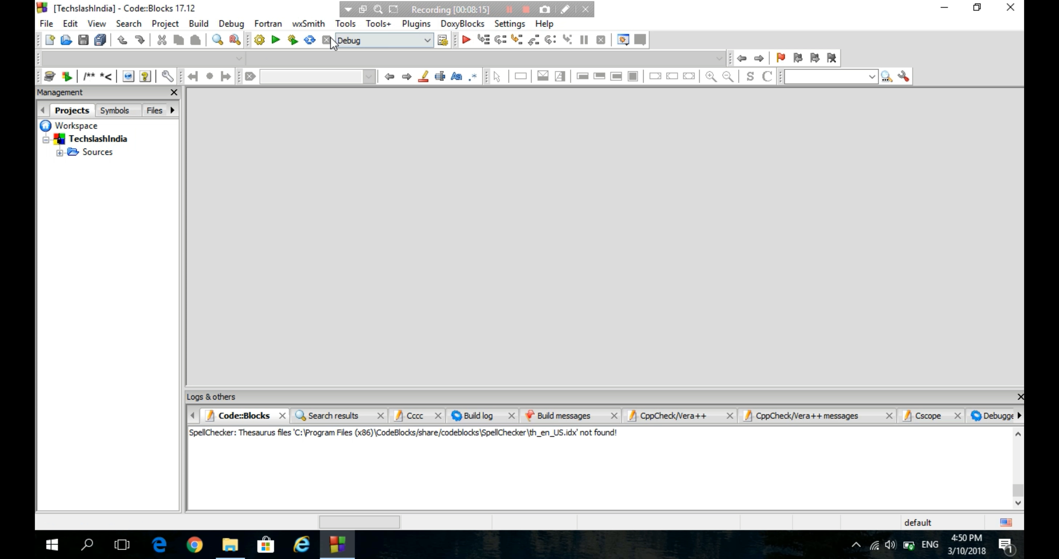
- Start another new console application project from the project templates and choose C as its language
left_click(46, 23)
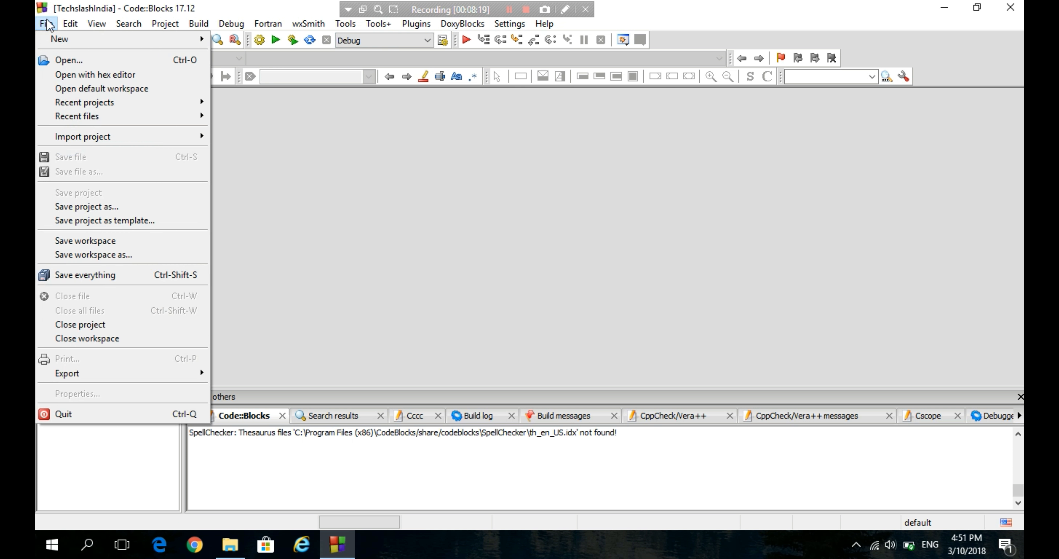
mouse_move(70, 23)
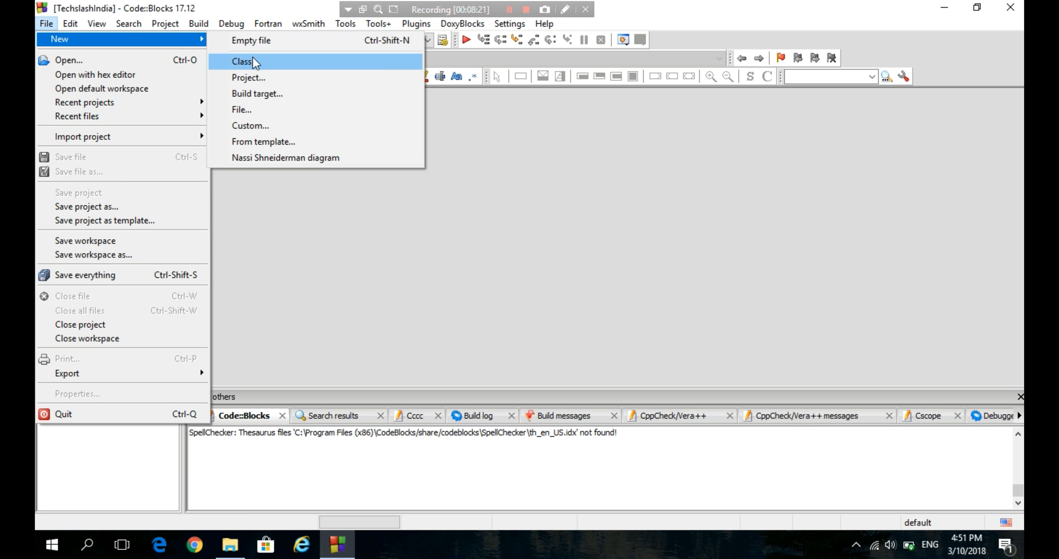
left_click(265, 78)
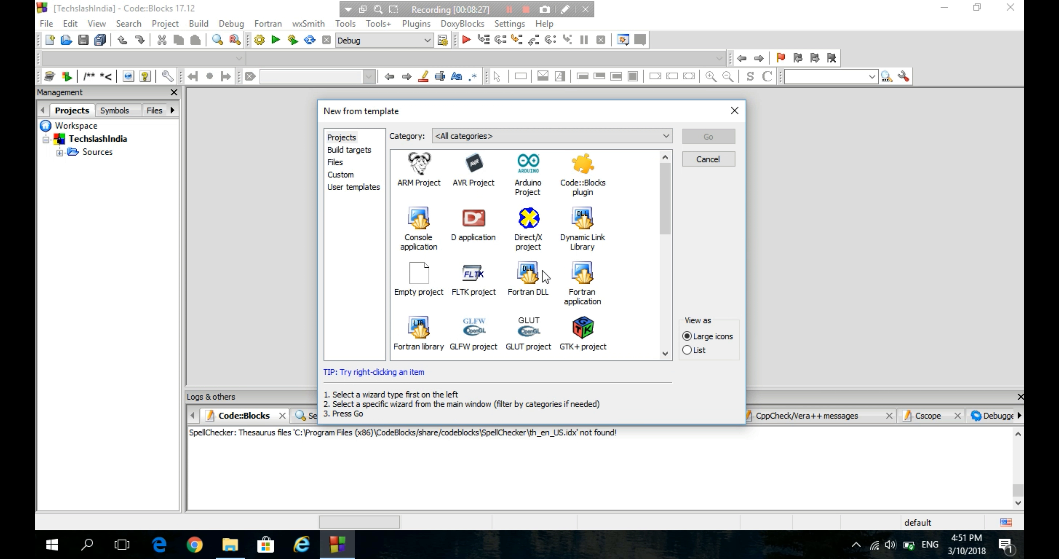
scroll(542, 272, "down", 5)
scroll(545, 271, "up", 3)
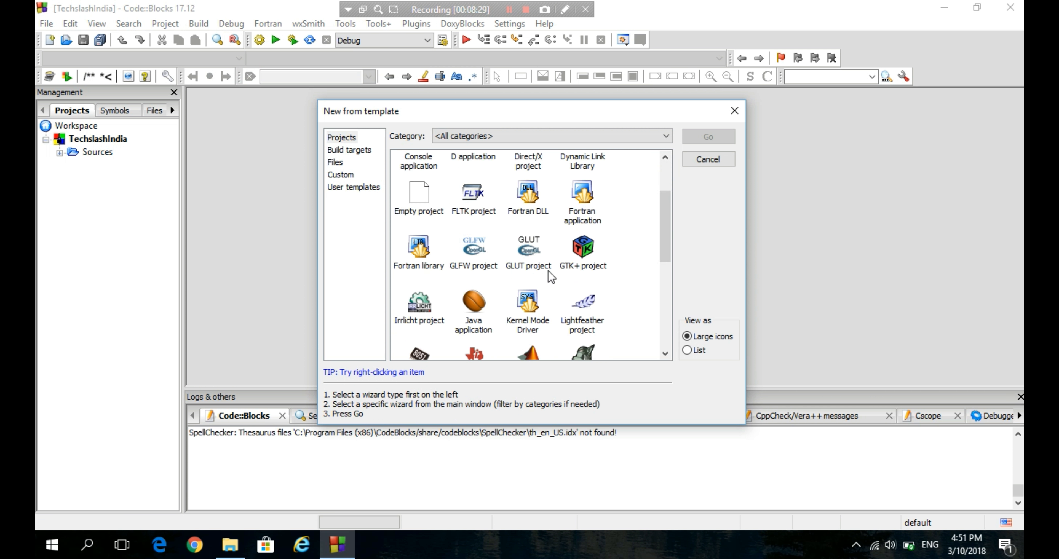
scroll(575, 267, "down", 1)
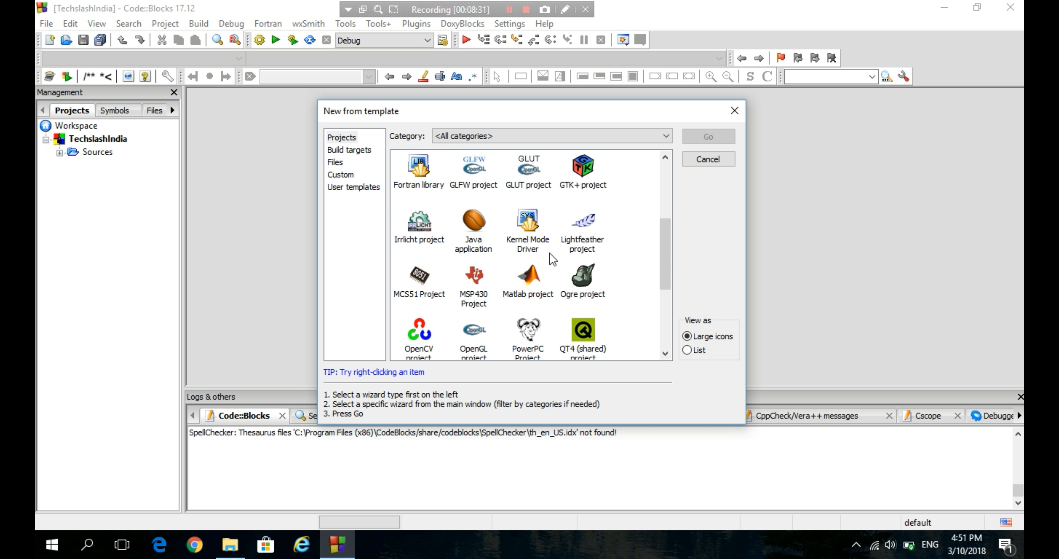
scroll(510, 282, "down", 3)
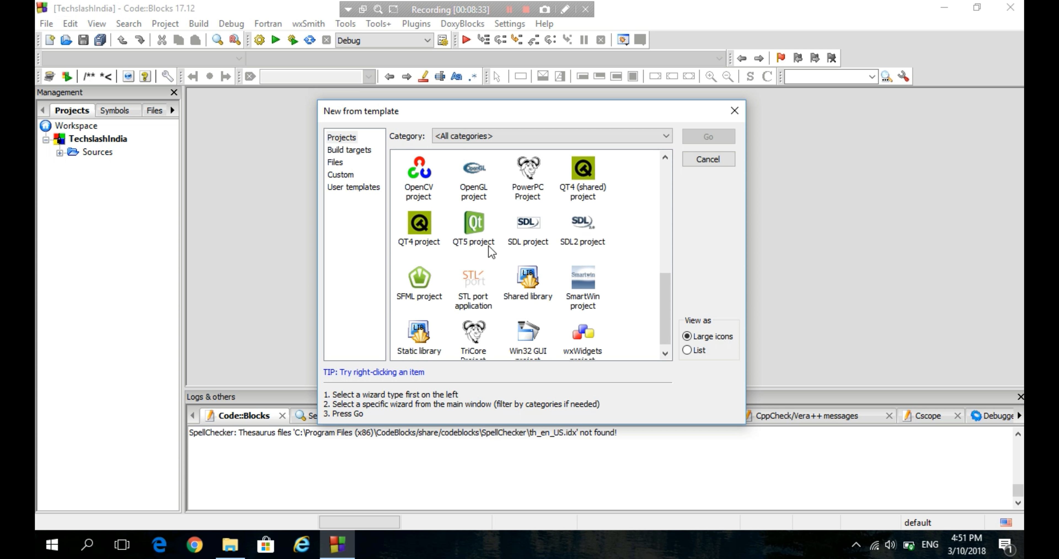
scroll(570, 278, "down", 1)
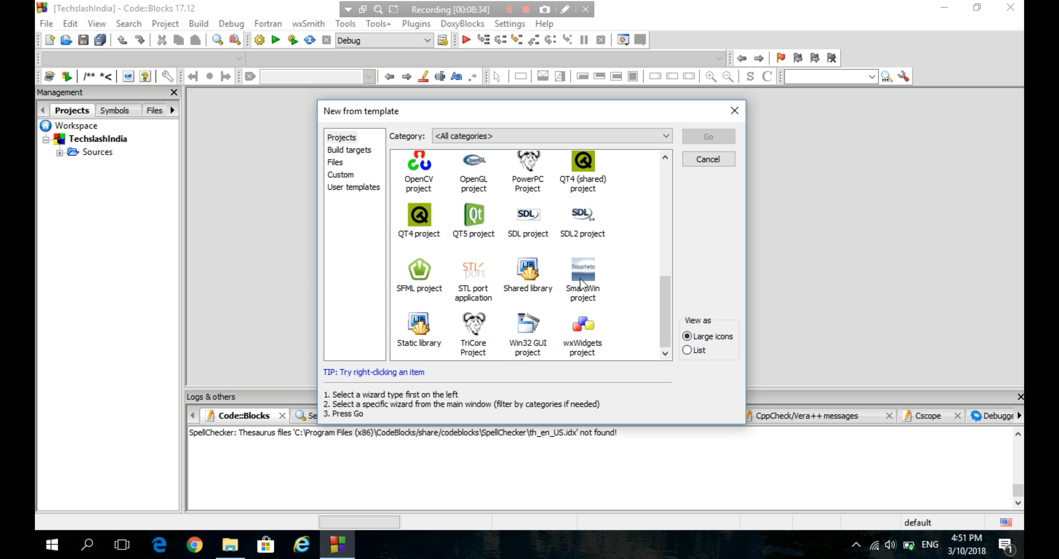
scroll(575, 284, "up", 6)
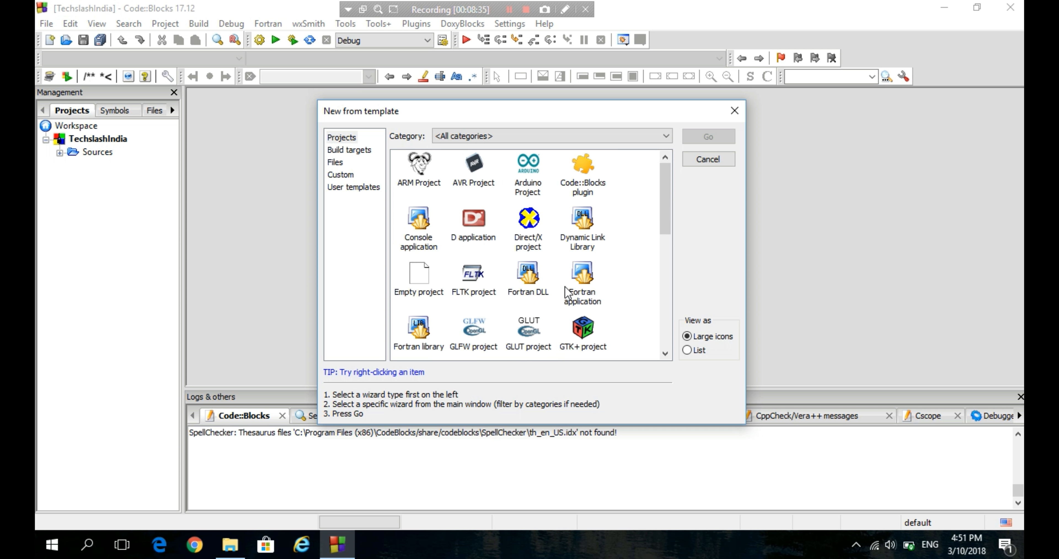
left_click(416, 225)
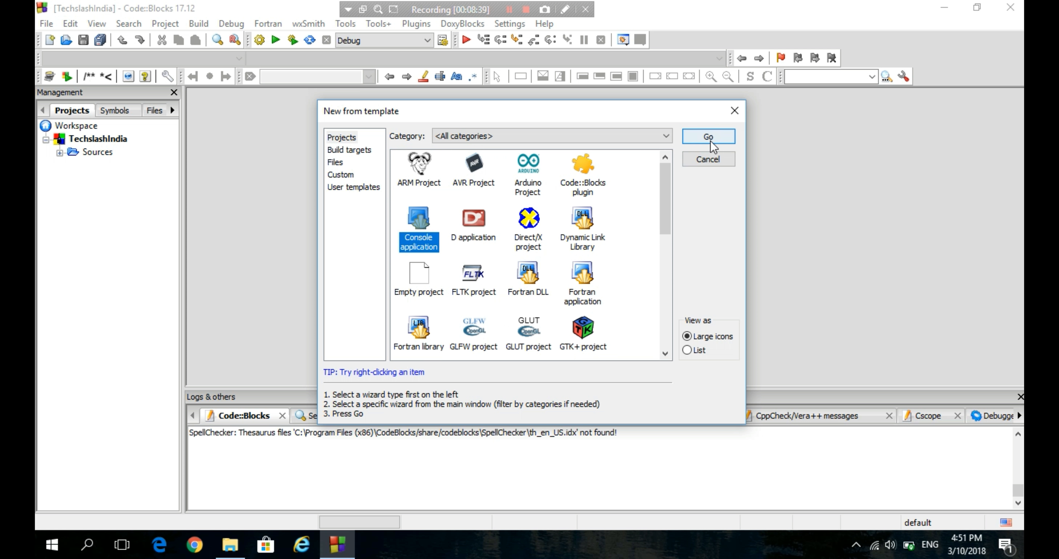
left_click(696, 141)
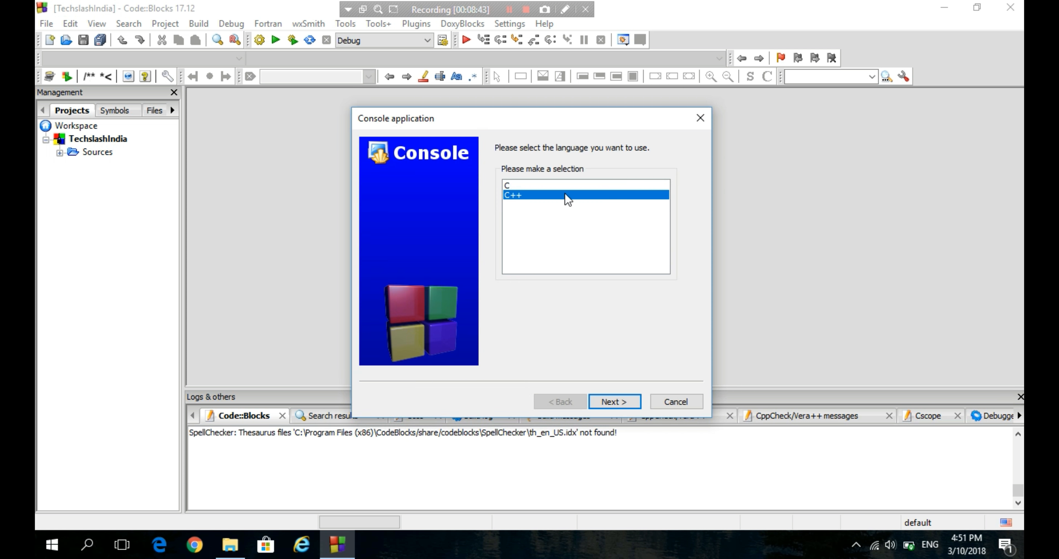
left_click(561, 186)
left_click(614, 402)
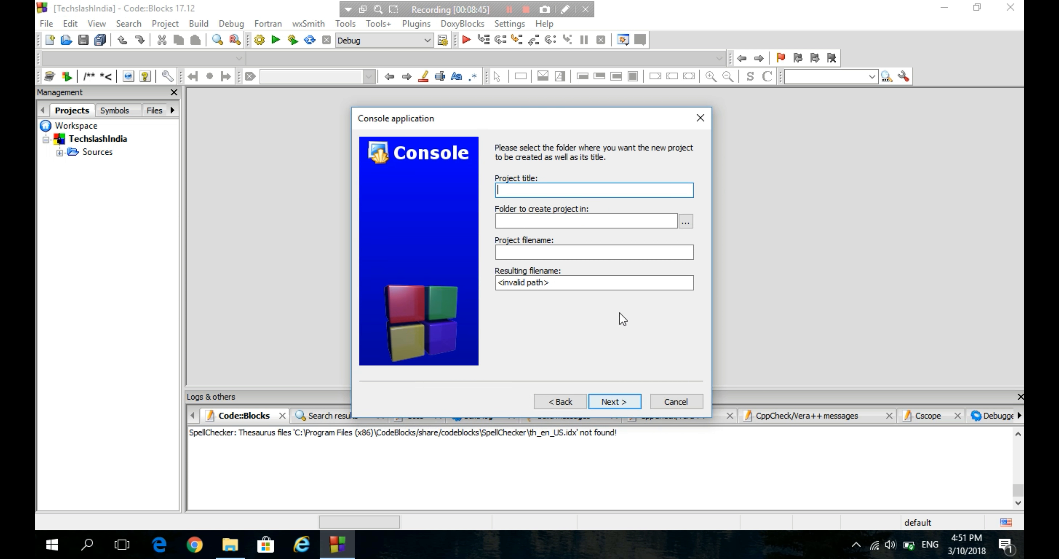
- Title the project TechSlash and start choosing its folder by expanding This PC in the folder browser
left_click(647, 191)
type("Te")
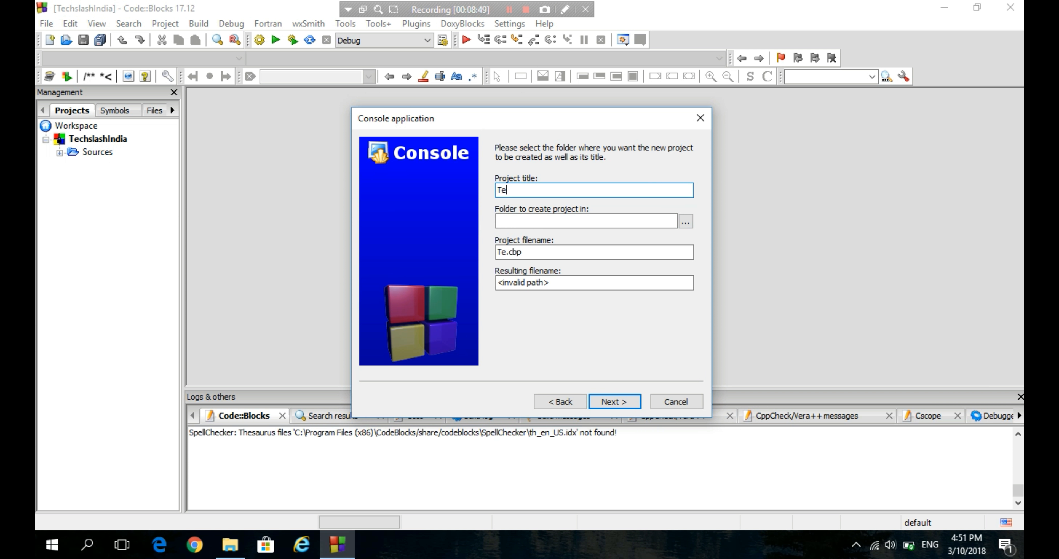
type("shgSlashIndia")
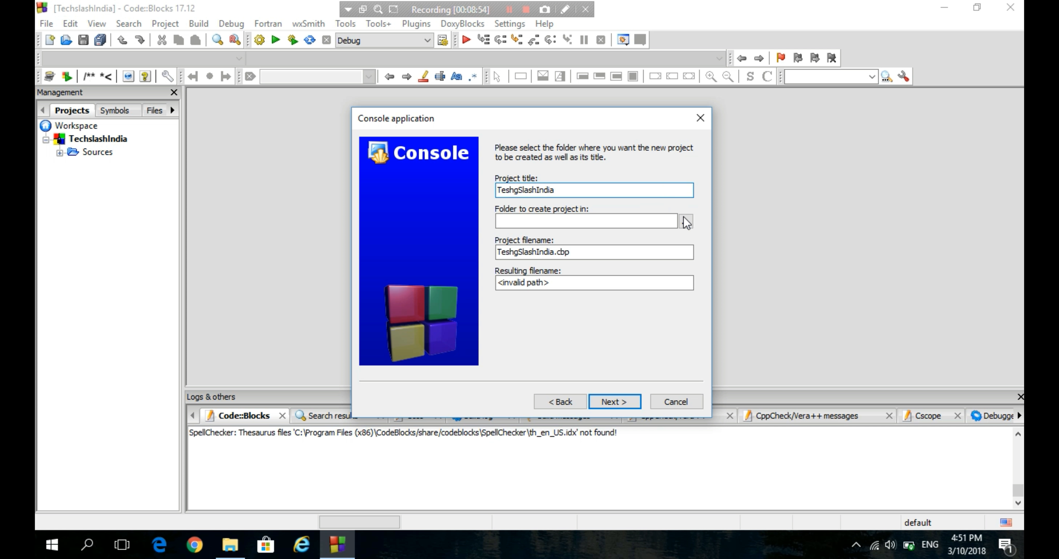
key("BackSpace")
key("BackSpace")
key("BackSpace")
key("BackSpace")
key("BackSpace")
key("BackSpace")
key("BackSpace")
key("BackSpace")
key("BackSpace")
key("BackSpace")
key("BackSpace")
key("BackSpace")
key("BackSpace")
key("BackSpace")
key("BackSpace")
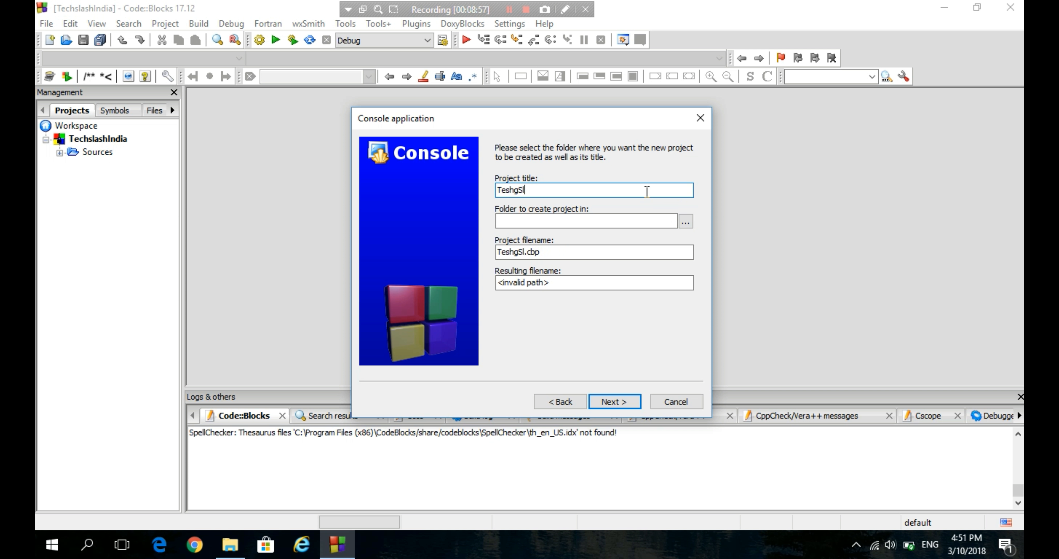
type("TechSla")
left_click(597, 222)
left_click(683, 221)
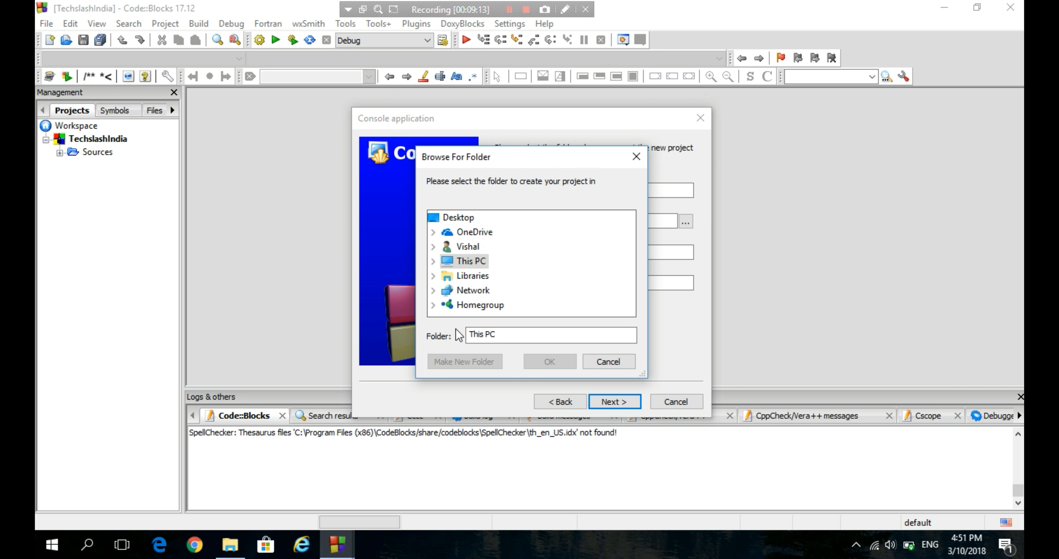
left_click(433, 261)
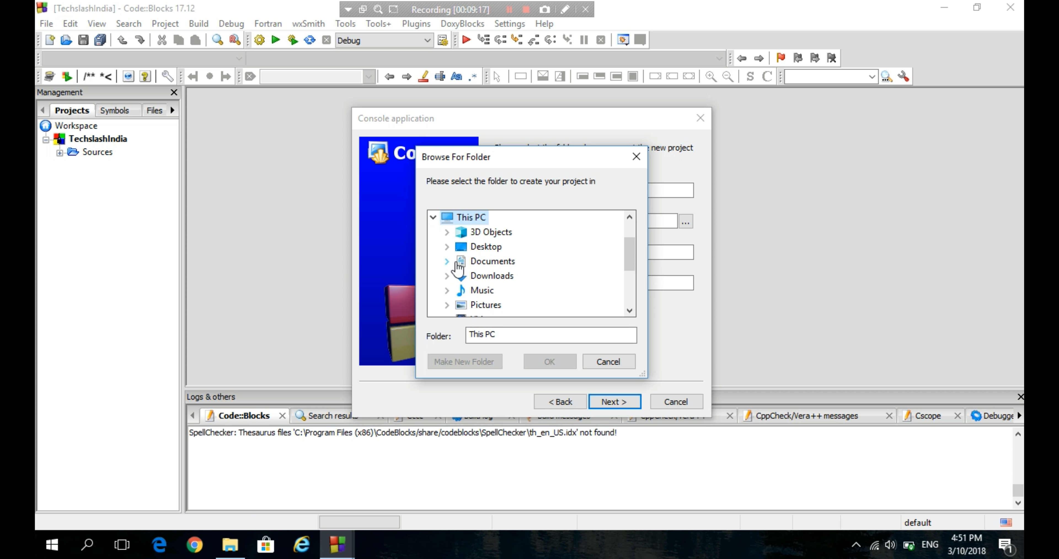
- Switch to File Explorer and create a folder named Code Block Programs in Documents
left_click(241, 548)
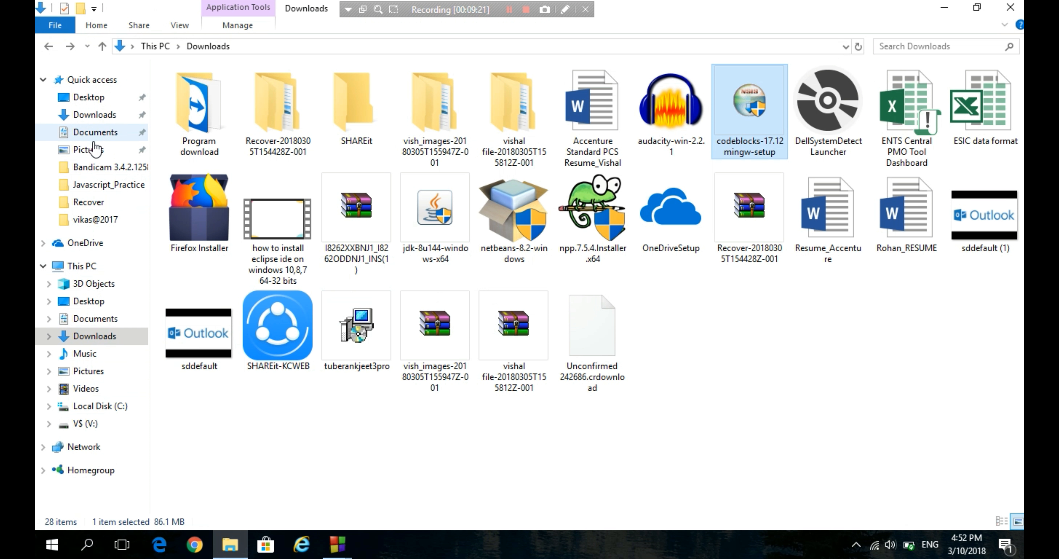
left_click(100, 132)
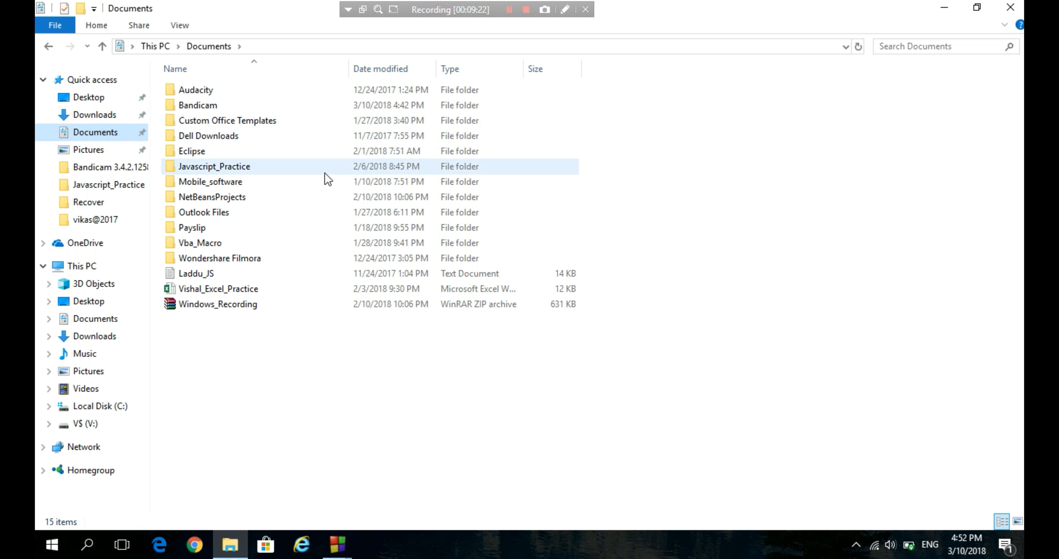
left_click(363, 334)
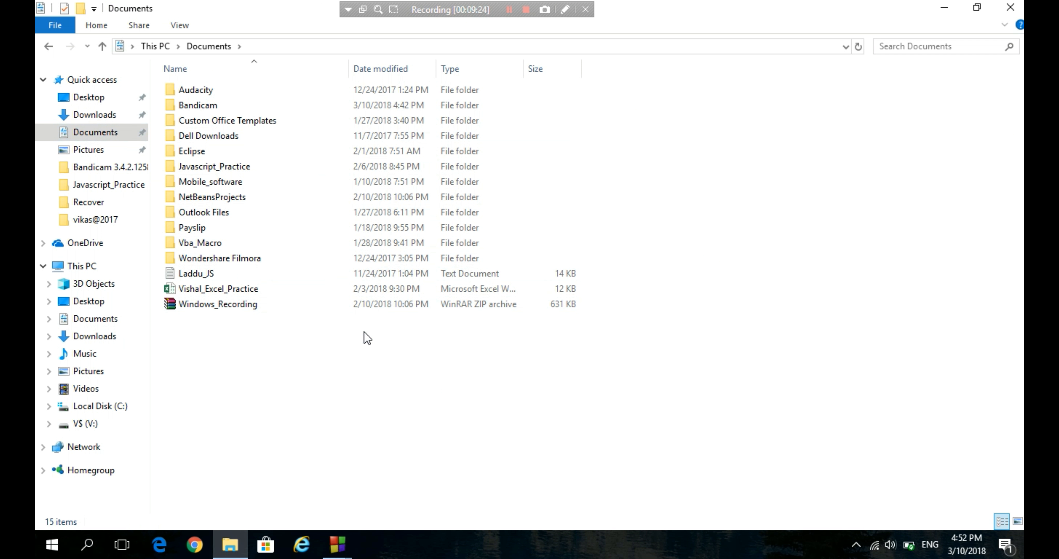
key("ctrl+shift+n")
type("Co")
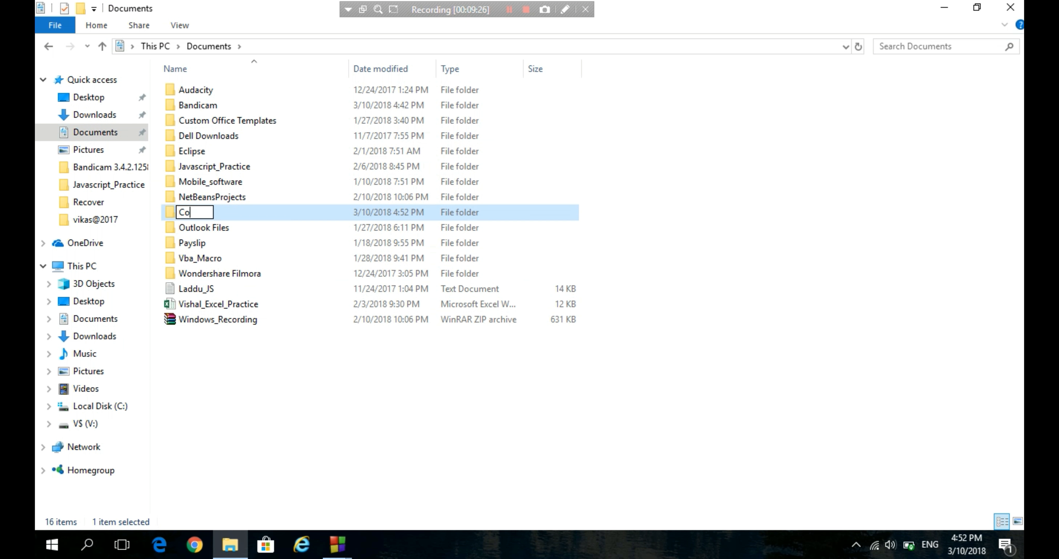
type("de Block Pro")
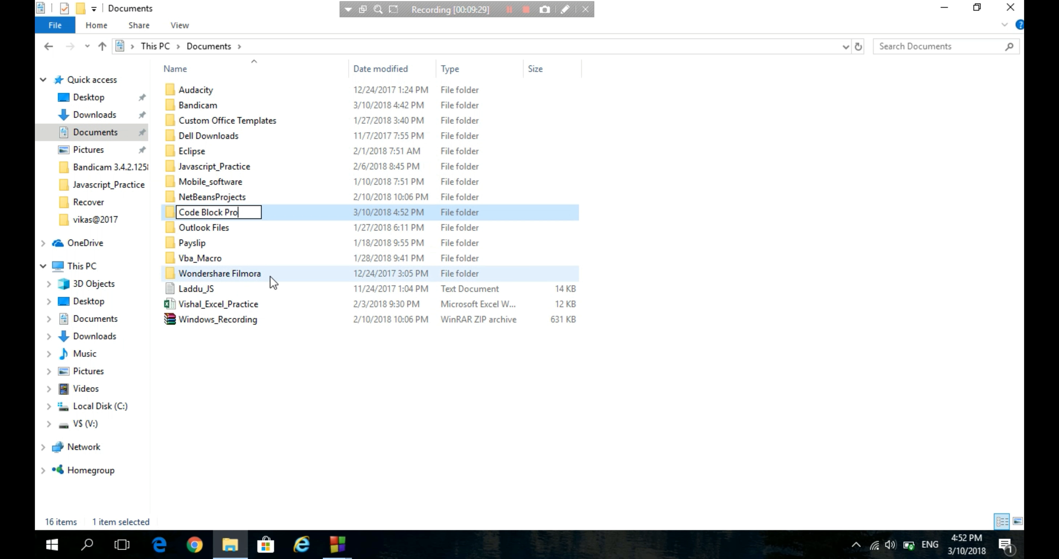
type("grams")
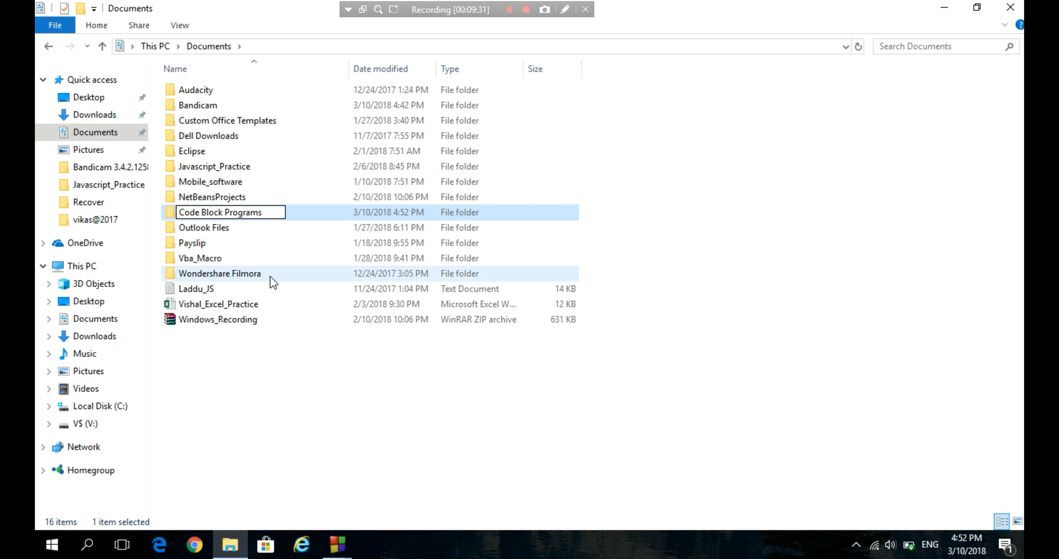
left_click(816, 196)
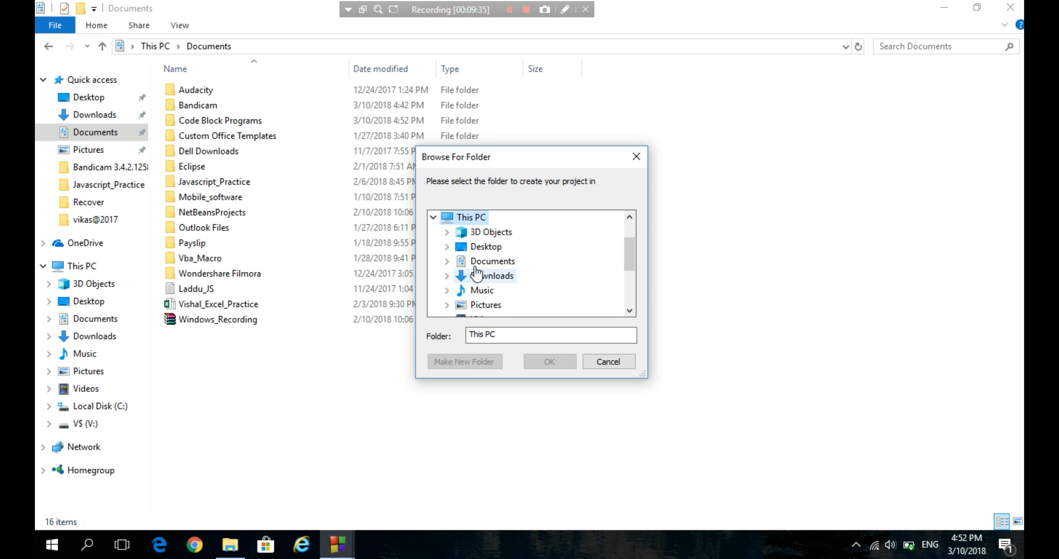
- Back in Code::Blocks, choose Code Block Programs in Documents as the project folder and finish with GNU GCC Compiler and the Debug and Release configurations
left_click(447, 262)
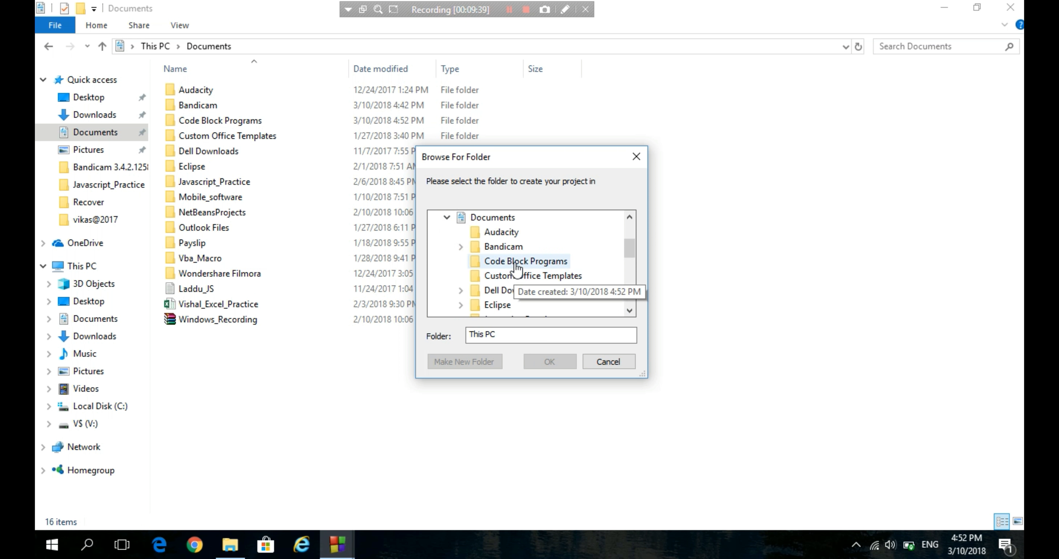
left_click(541, 261)
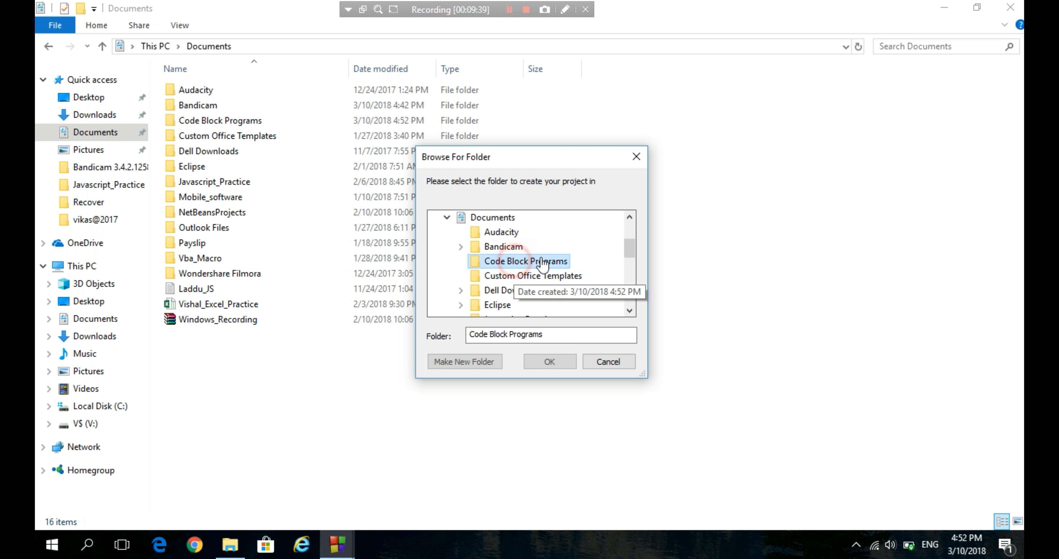
left_click(550, 362)
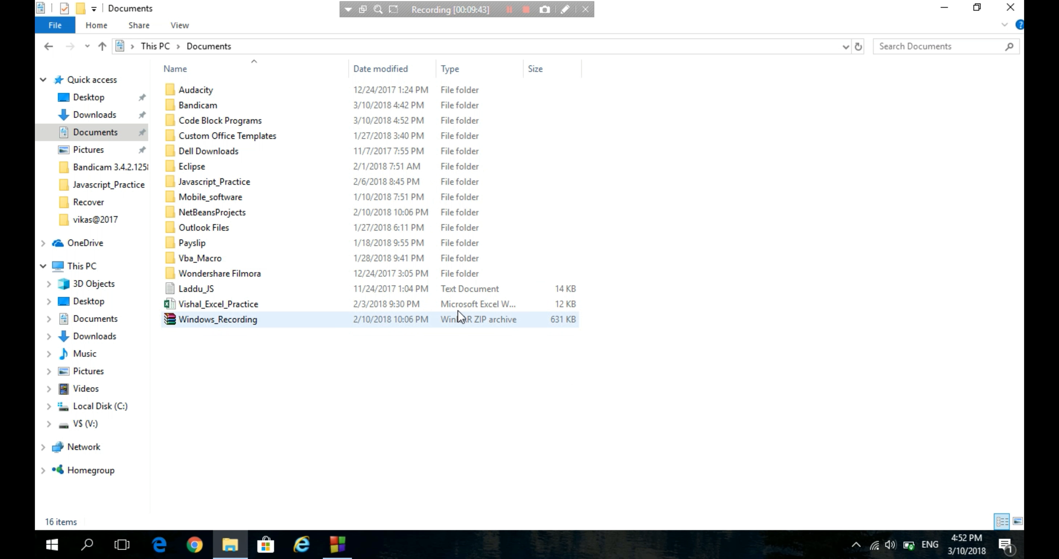
left_click(945, 9)
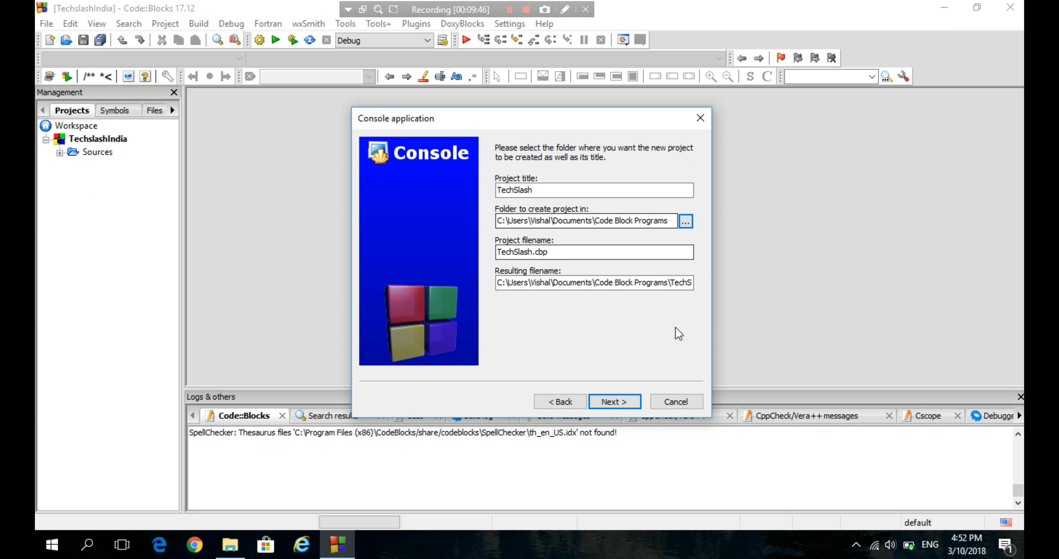
left_click(625, 400)
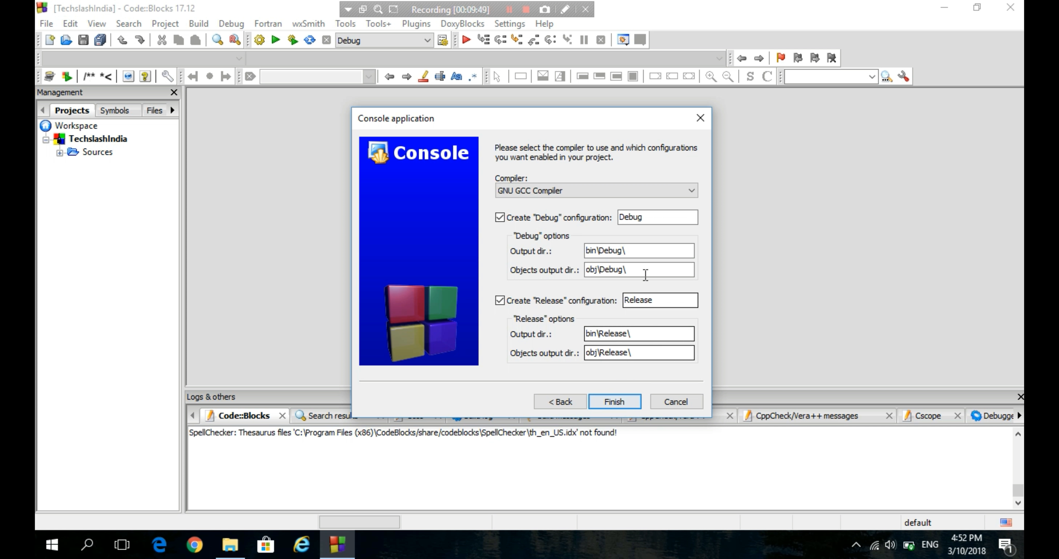
left_click(617, 401)
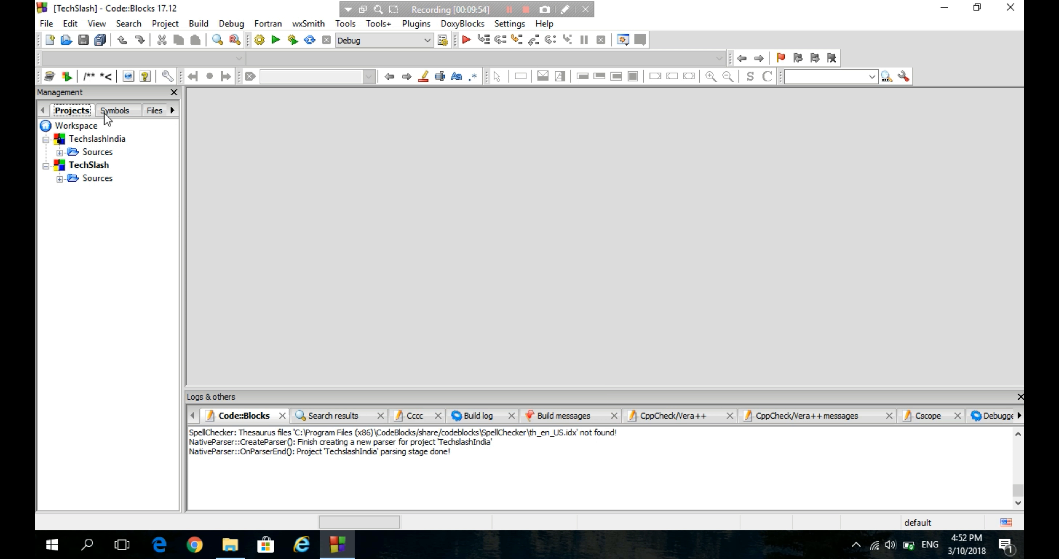
- Open main.c from the TechSlash project's sources and build the project with the Debug target
left_click(60, 180)
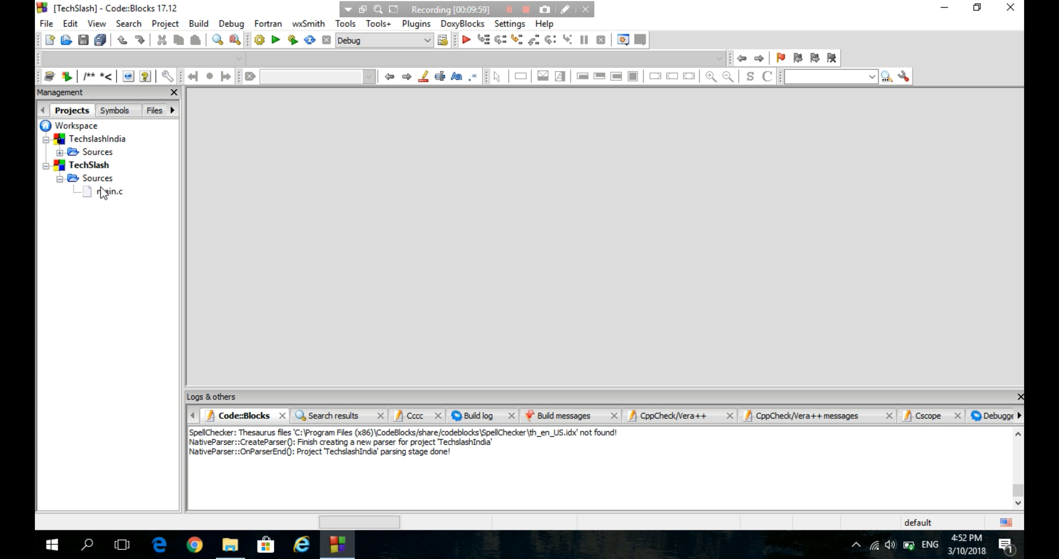
left_click(59, 179)
left_click(60, 180)
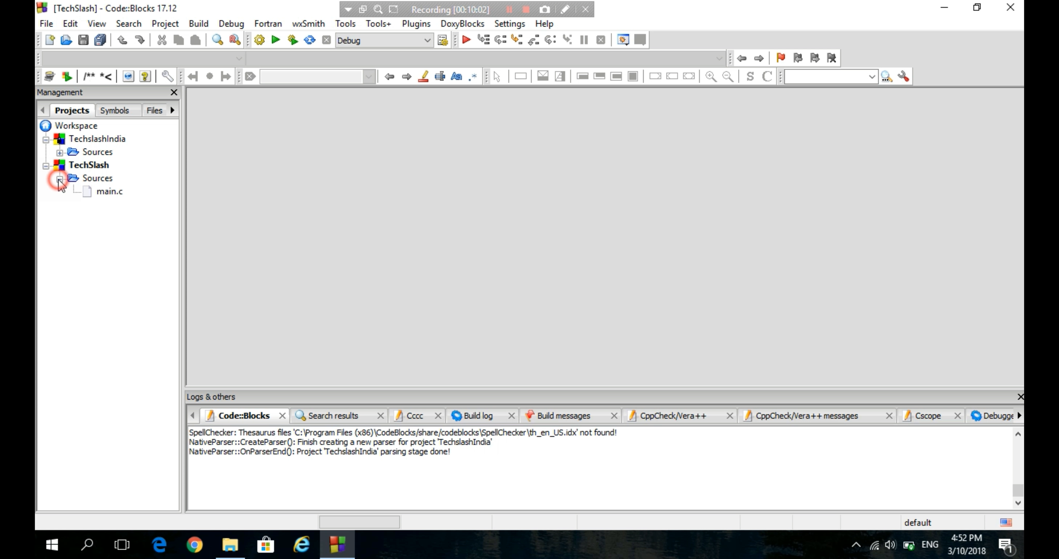
double_click(107, 192)
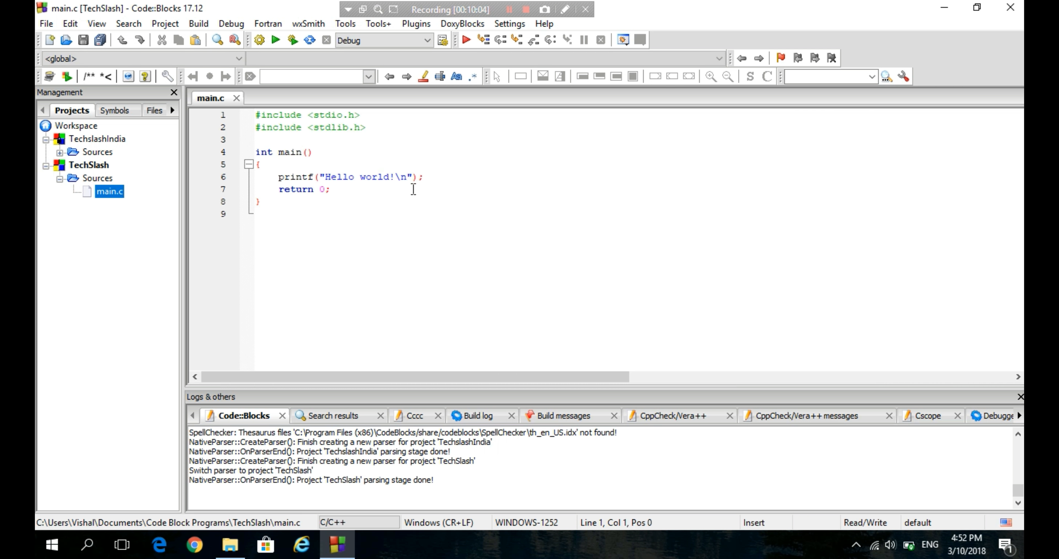
left_click(448, 174)
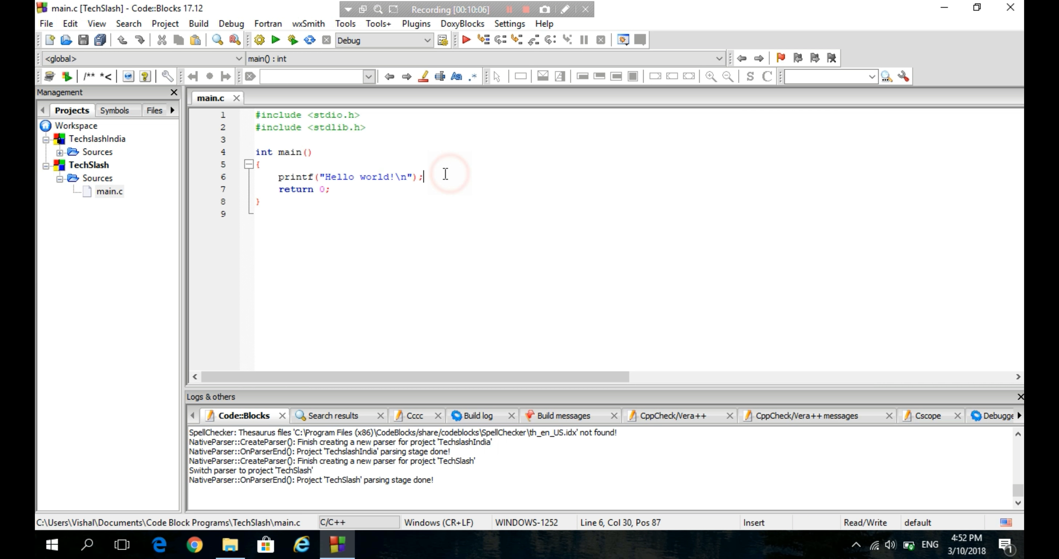
left_click(262, 39)
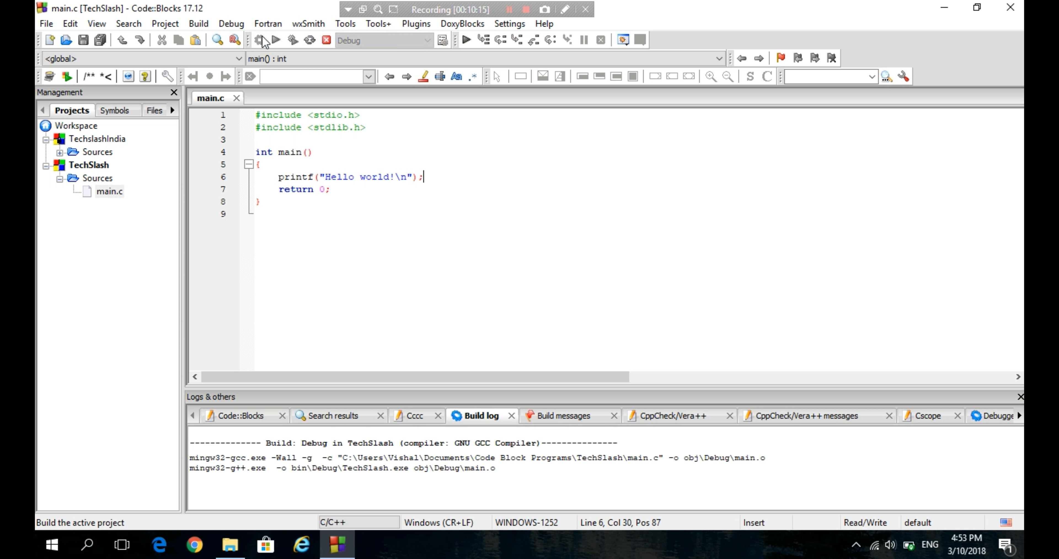